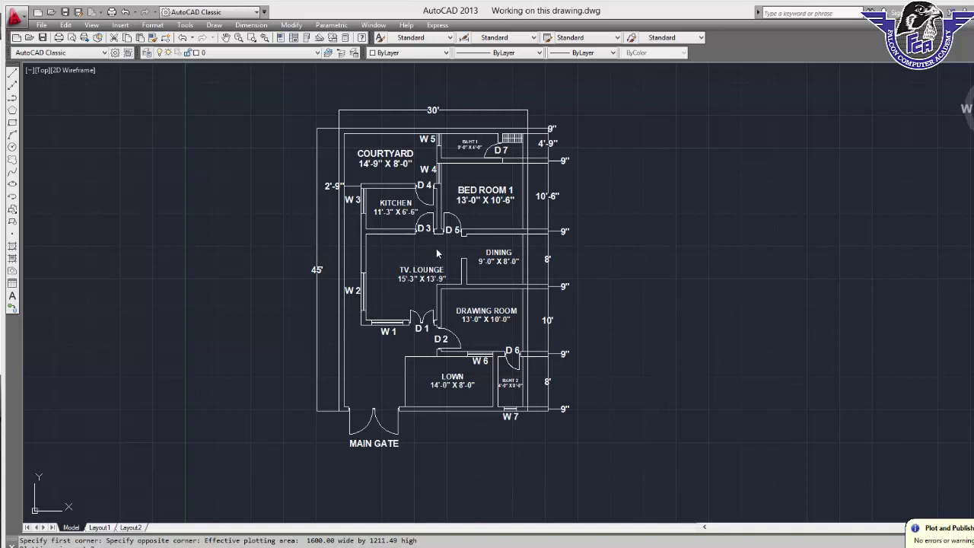
Zoom in on the TV lounge and kitchen area of the floor plan
scroll(379, 240, "up", 2)
scroll(380, 241, "up", 2)
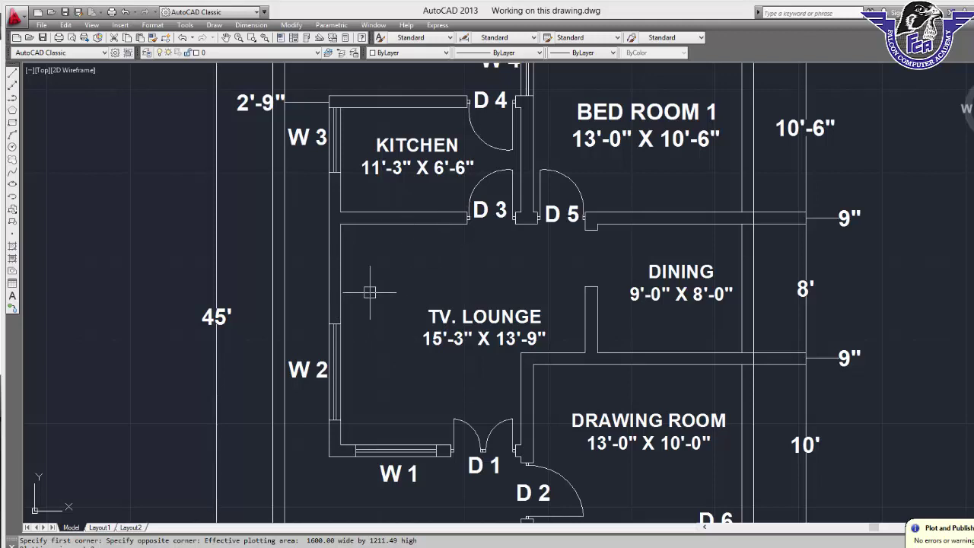
type("o")
Offset the left and top lounge walls 3'6" inward to set out the staircase
key("Return")
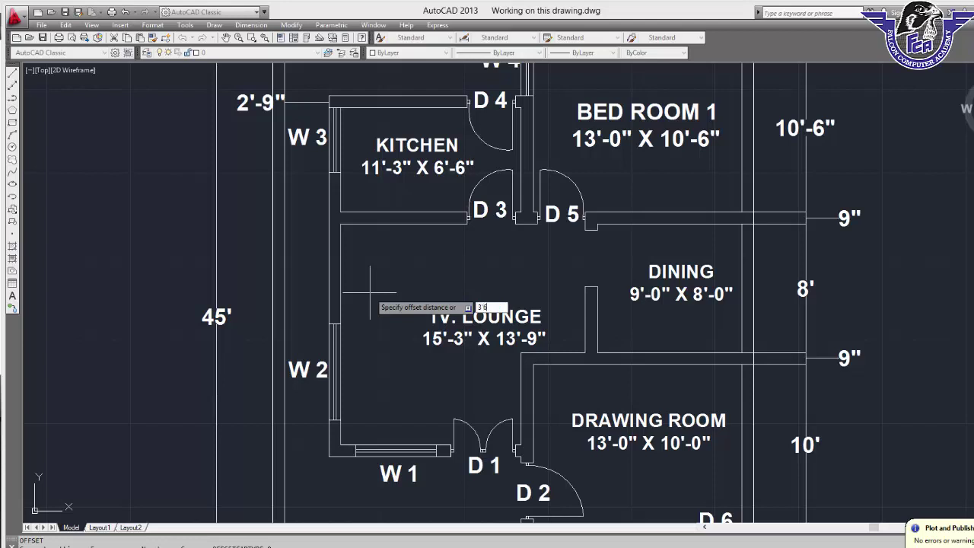
key("Return")
left_click(340, 285)
left_click(377, 289)
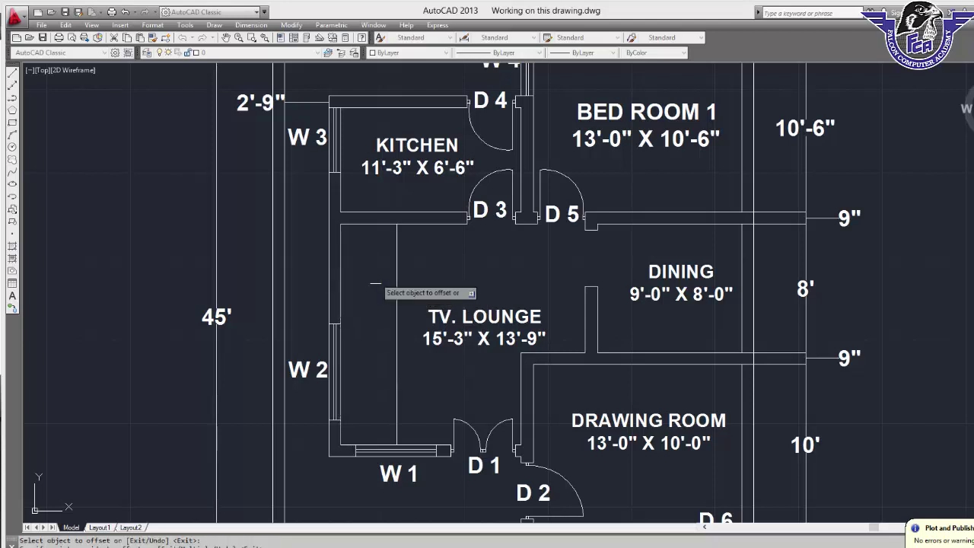
left_click(384, 226)
left_click(380, 257)
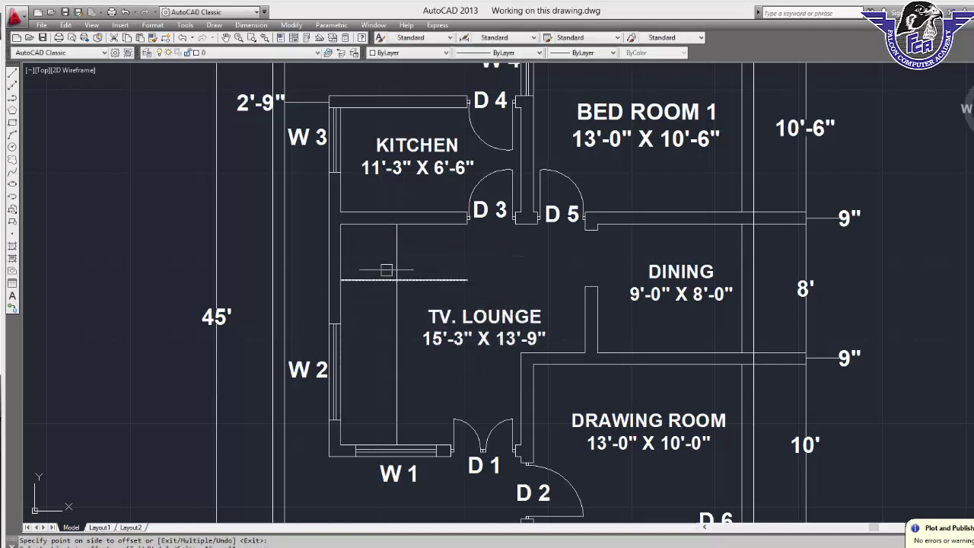
left_click(397, 278)
Offset the new vertical stair line 4.5 to the right as a parallel edge
key("Return")
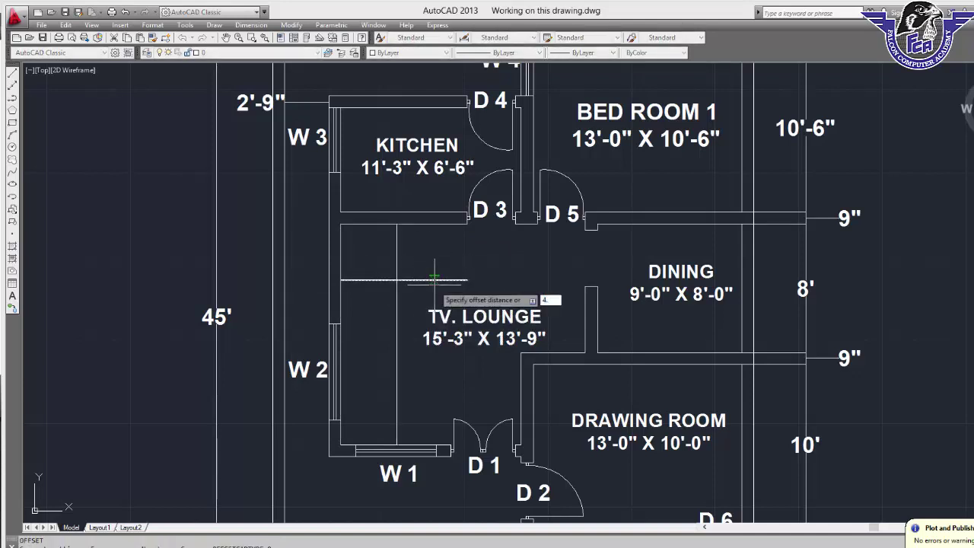
key("Return")
left_click(397, 276)
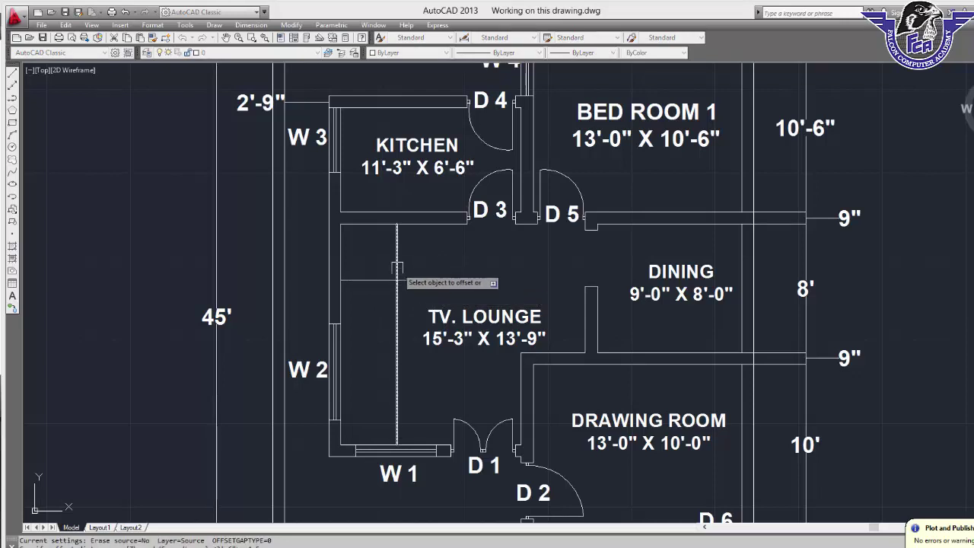
left_click(403, 278)
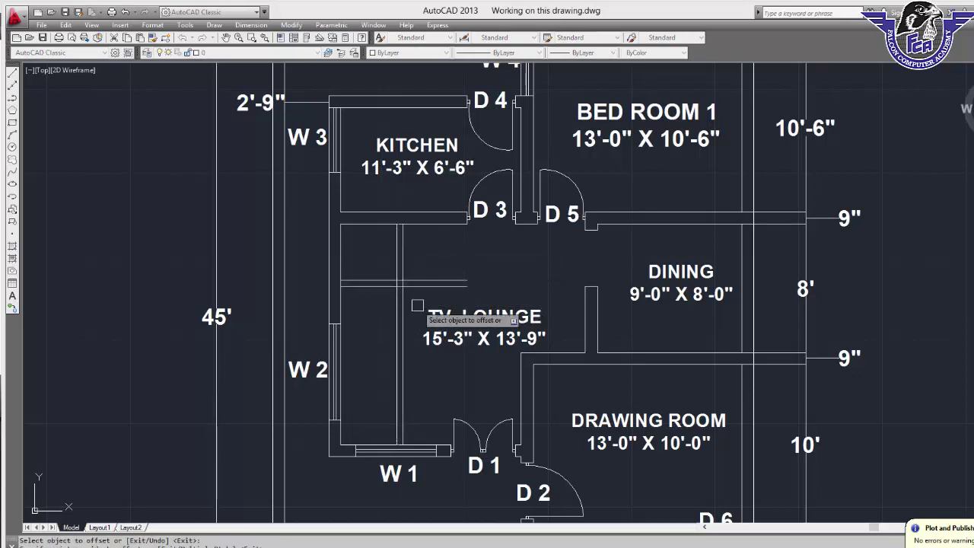
Trim the upper and lower crossing stair lines between the two vertical lines
scroll(416, 305, "up", 2)
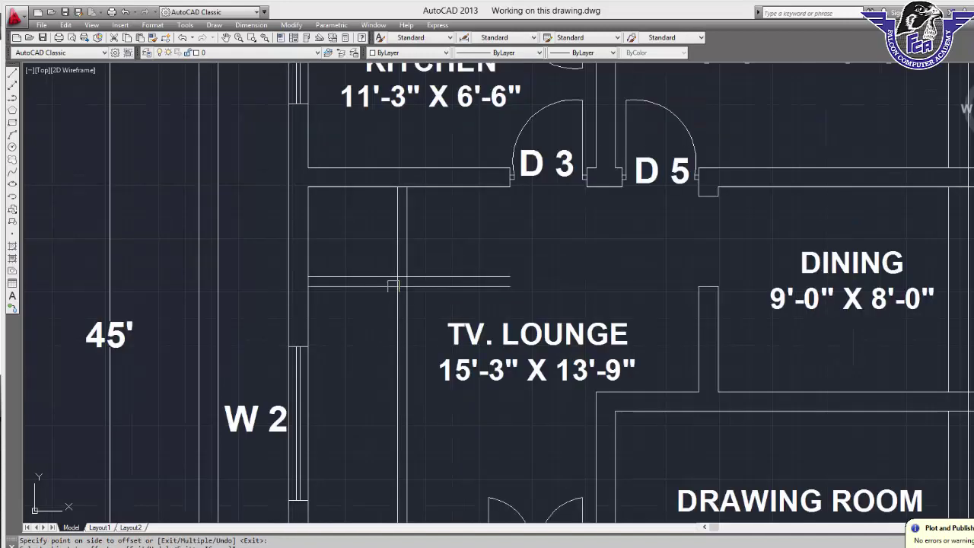
key("Return")
type("tr")
key("Return")
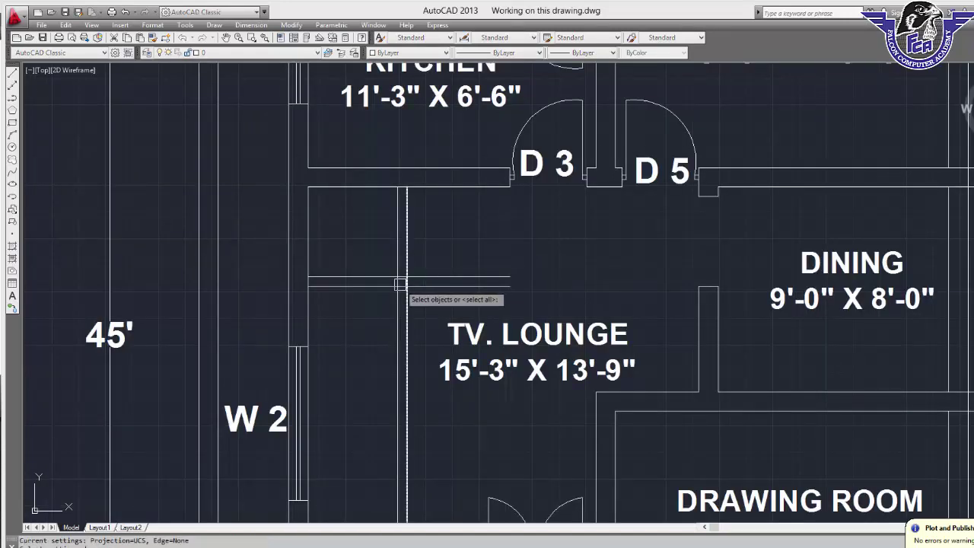
key("Return")
scroll(411, 283, "up", 4)
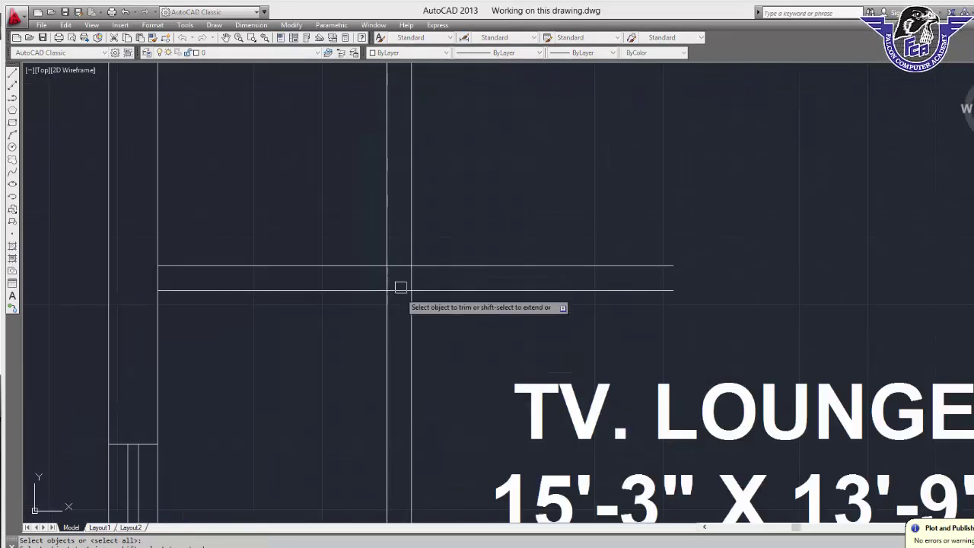
left_click(400, 289)
left_click(403, 286)
key("Return")
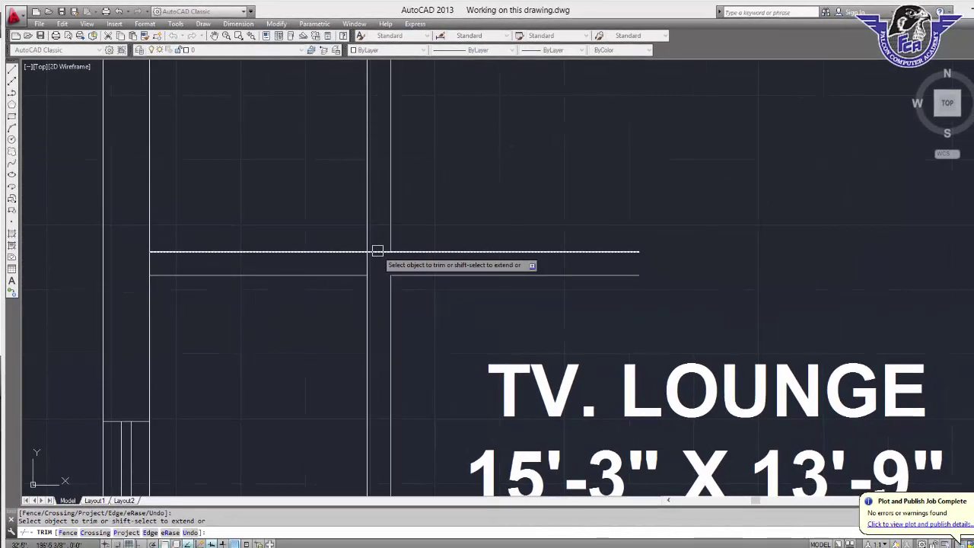
left_click(377, 250)
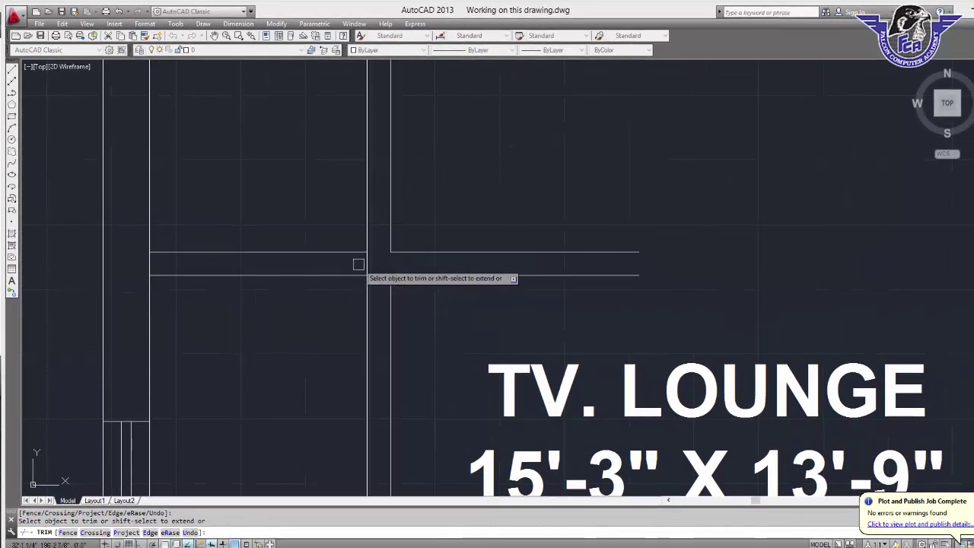
left_click(378, 275)
key("Escape")
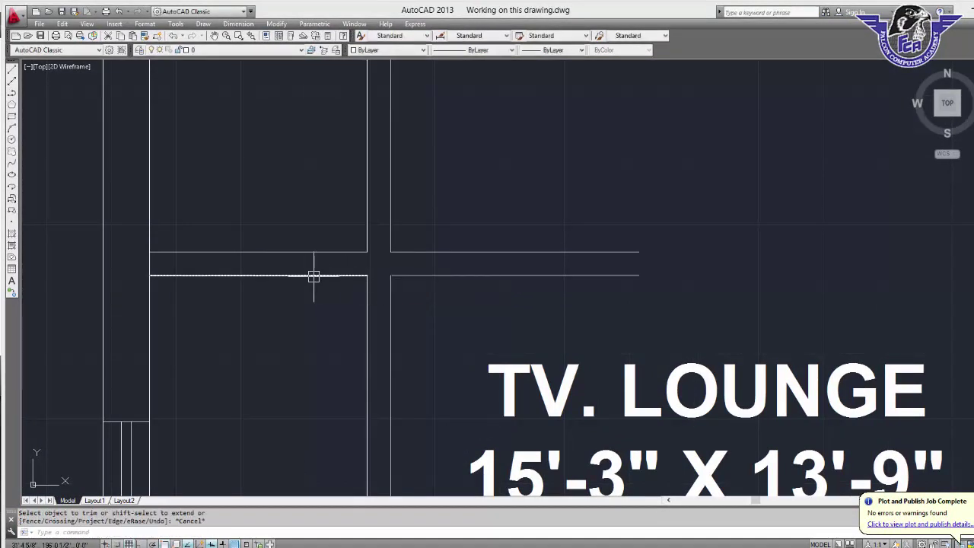
Delete the leftover lower-left horizontal line
left_click(313, 275)
key("Delete")
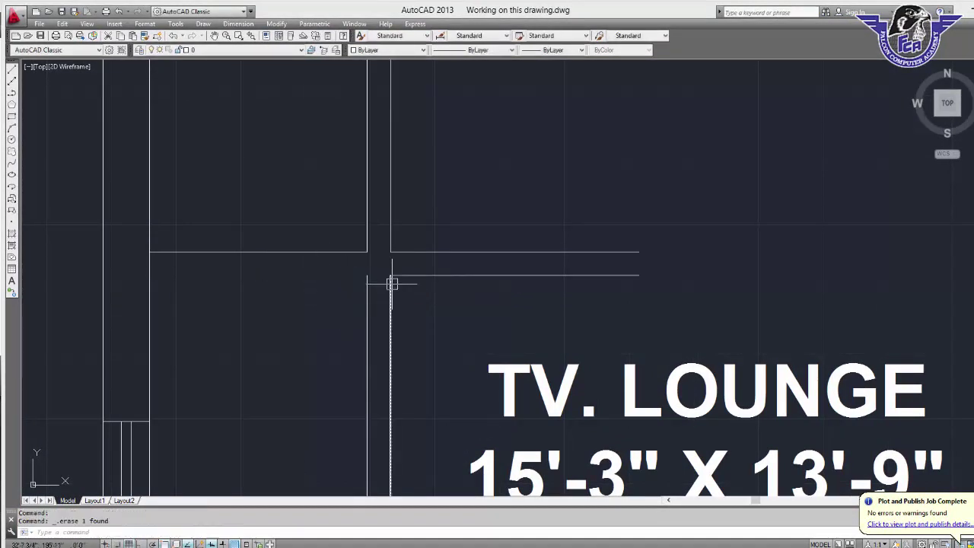
scroll(384, 277, "down", 2)
scroll(344, 234, "down", 1)
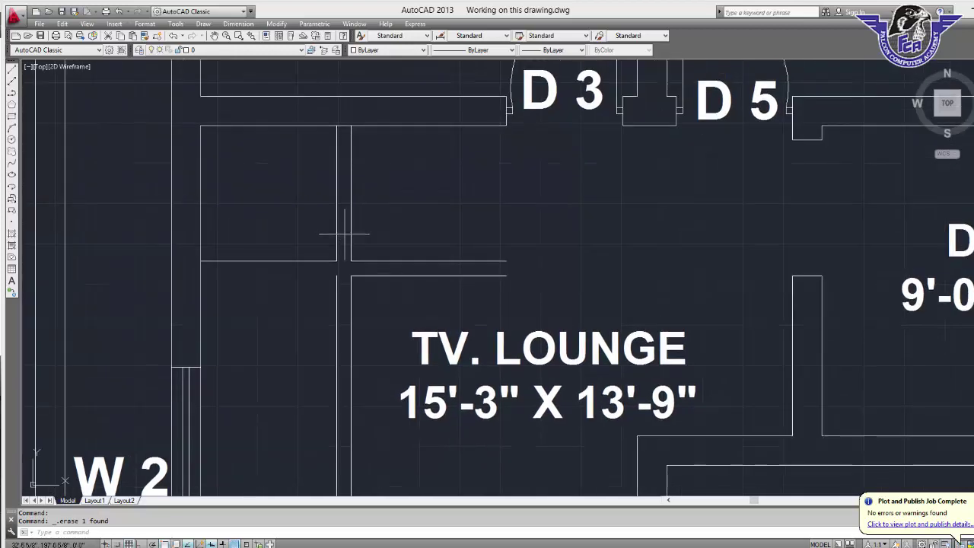
type("e")
Offset the landing line downward repeatedly to draw seven tread lines on the lower flight
key("Return")
type("6")
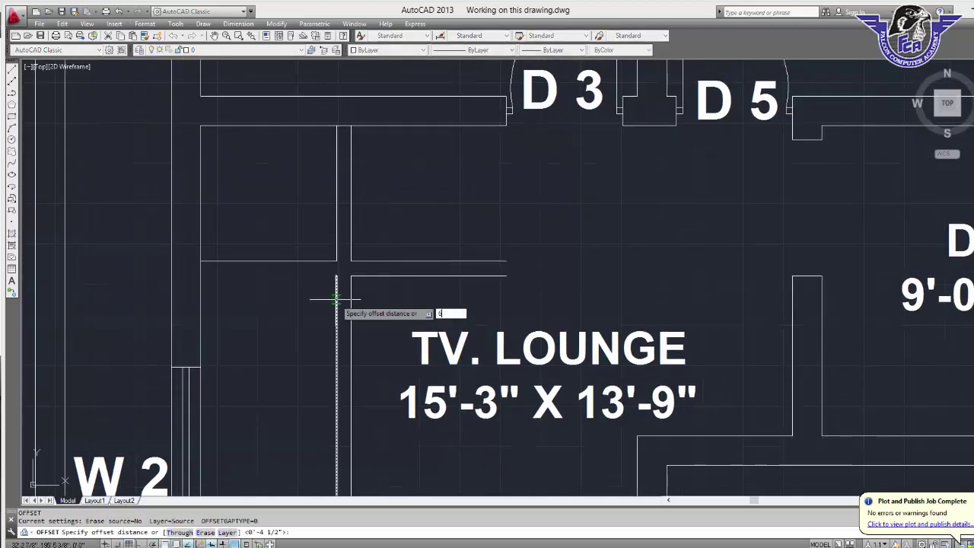
key("Return")
left_click(282, 261)
left_click(270, 285)
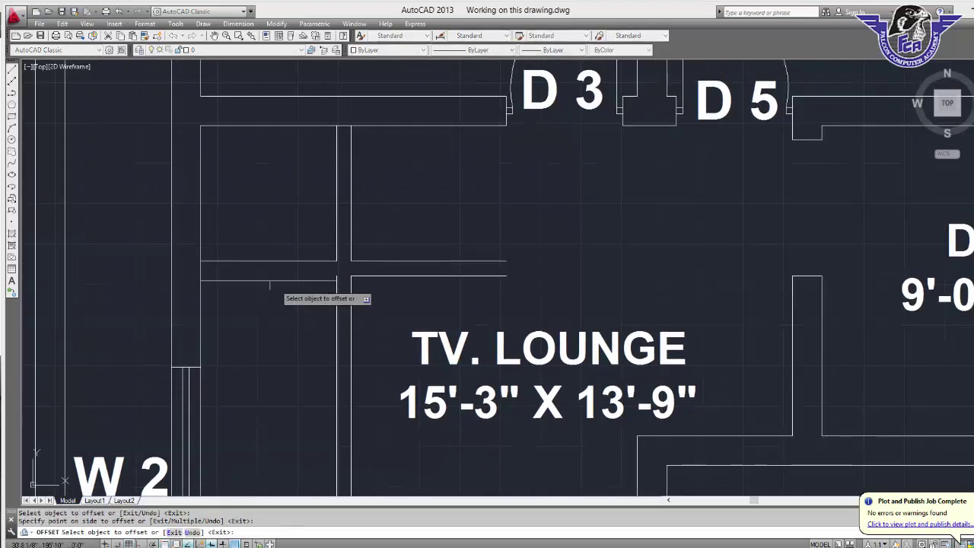
left_click(272, 281)
left_click(274, 322)
left_click(268, 300)
left_click(265, 343)
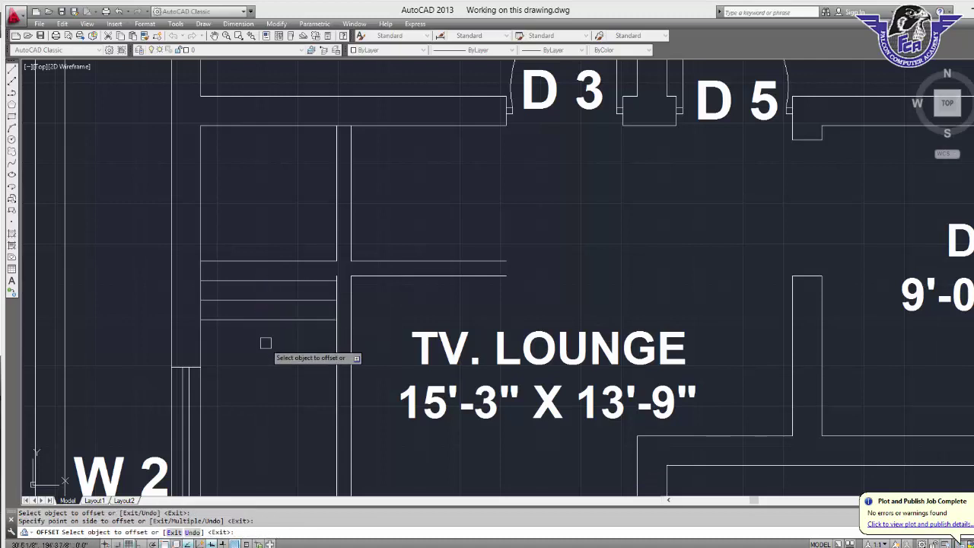
left_click(257, 320)
left_click(255, 335)
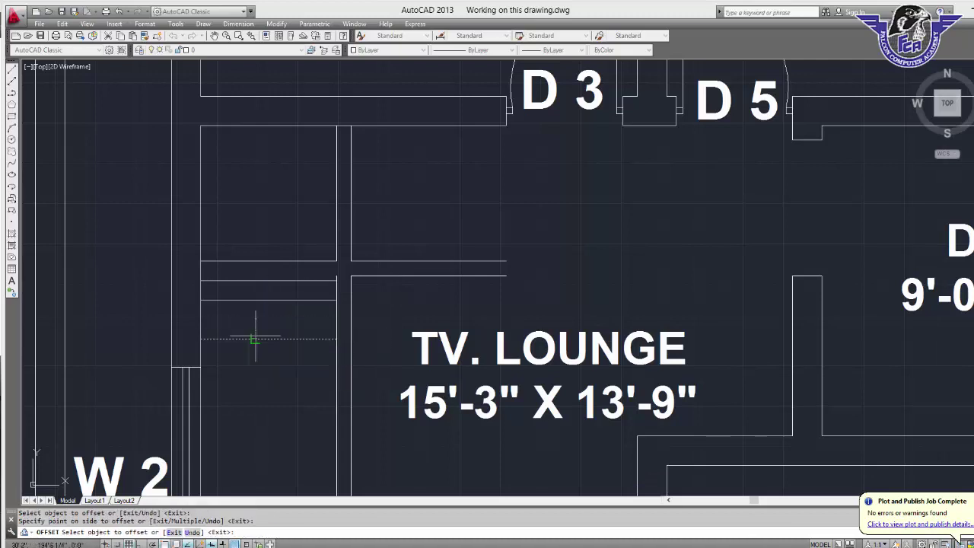
left_click(255, 339)
left_click(261, 372)
left_click(263, 358)
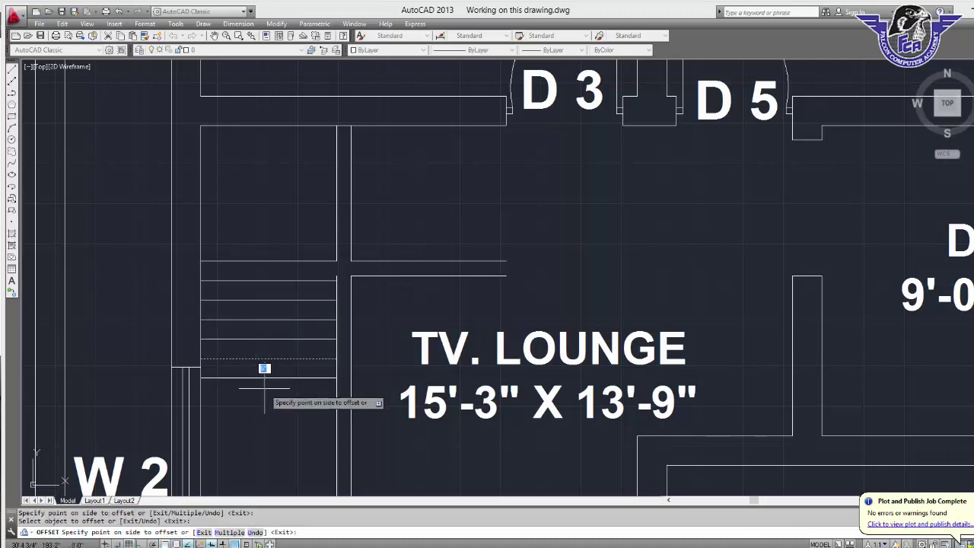
left_click(264, 388)
left_click(259, 377)
left_click(254, 404)
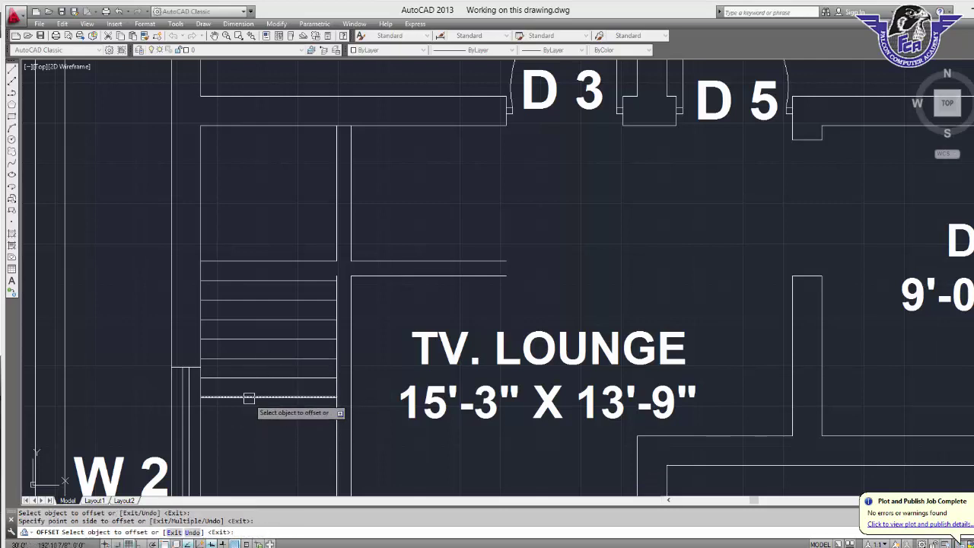
Offset the upper flight's vertical line rightward repeatedly to draw eight tread lines
left_click(352, 178)
left_click(385, 176)
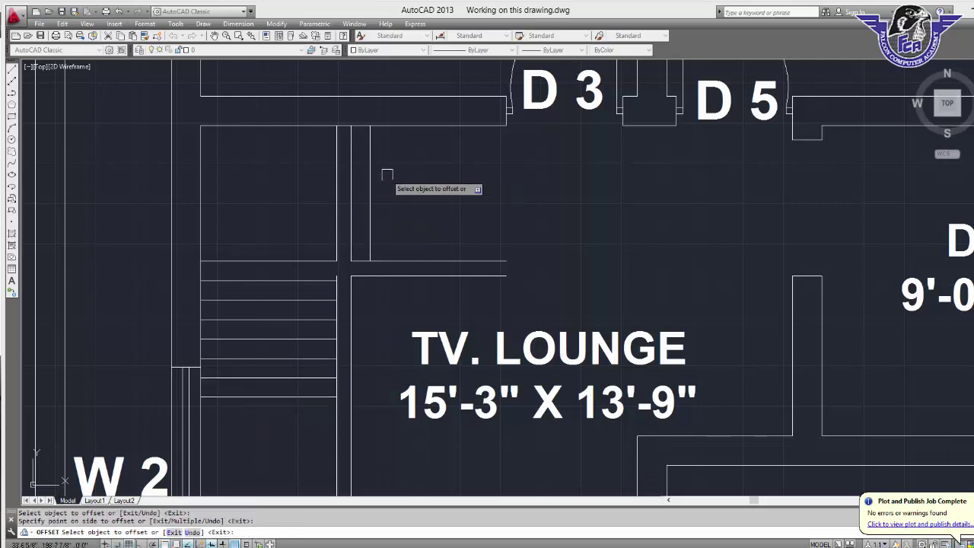
left_click(371, 187)
left_click(397, 194)
left_click(389, 190)
left_click(407, 185)
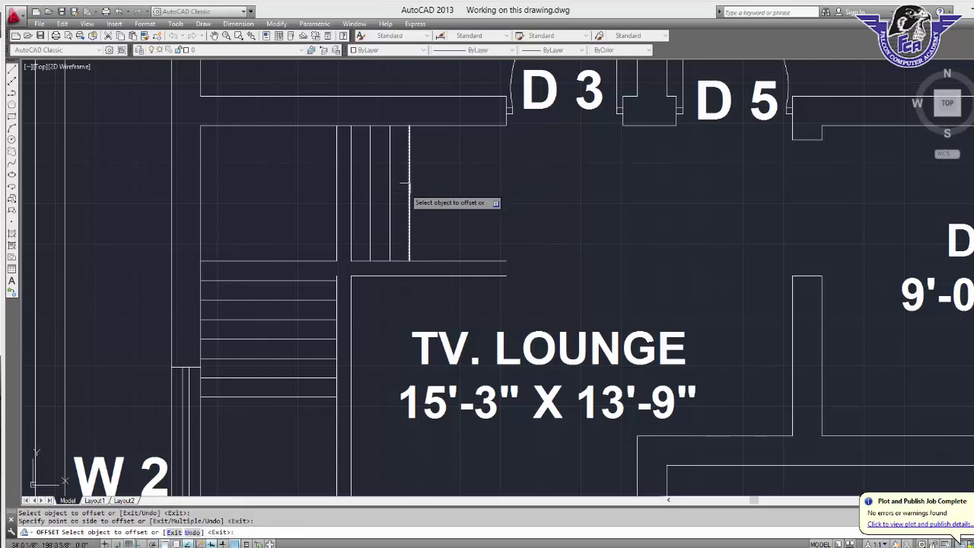
left_click(409, 187)
left_click(426, 186)
left_click(428, 183)
left_click(453, 179)
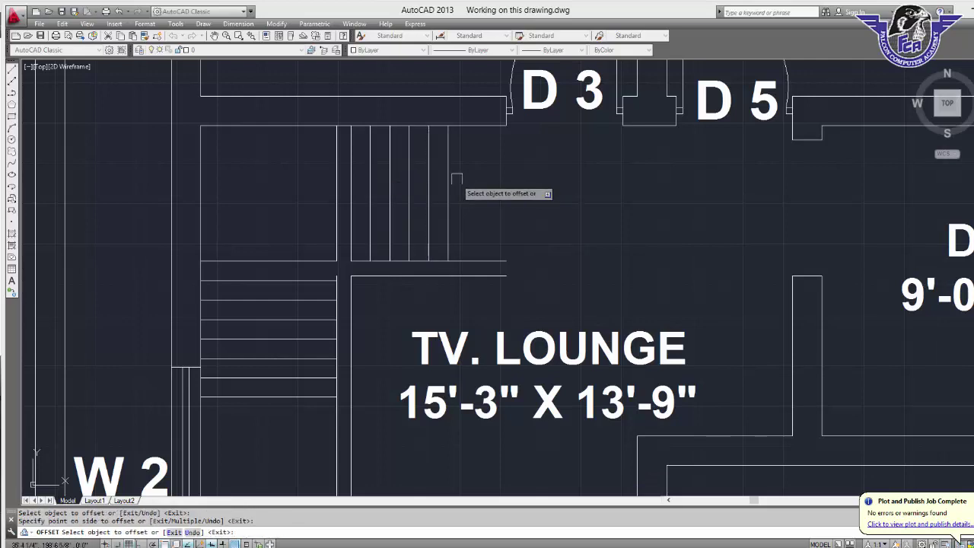
left_click(448, 183)
left_click(460, 186)
left_click(468, 186)
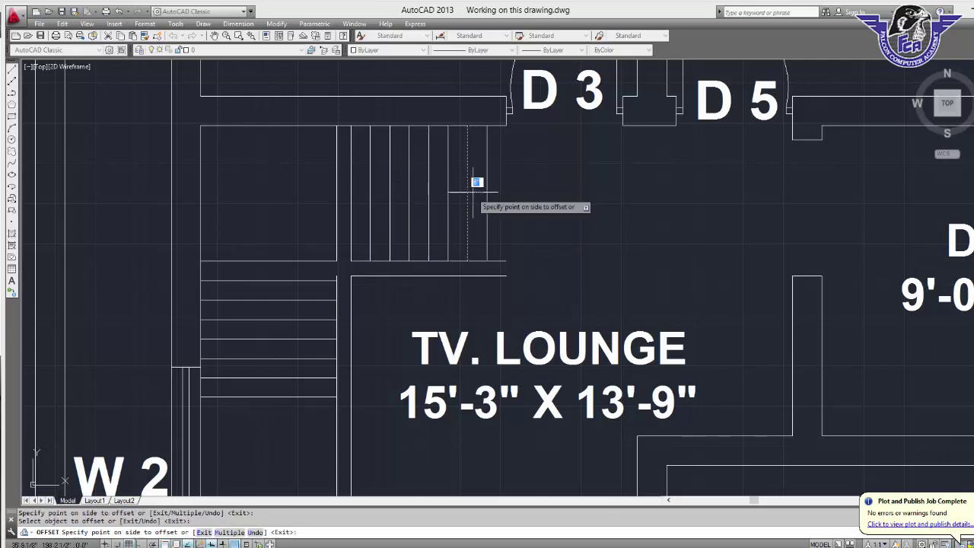
left_click(495, 190)
left_click(487, 190)
left_click(502, 190)
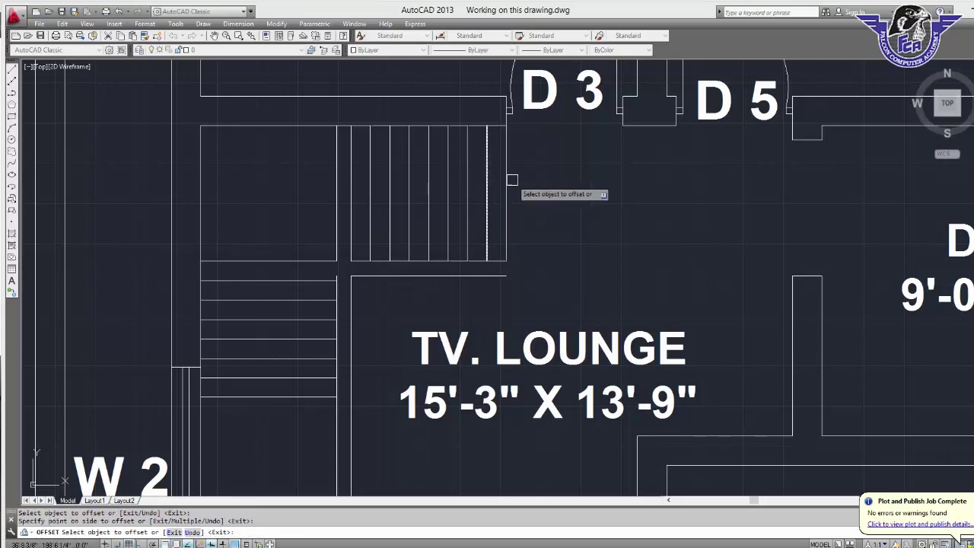
middle_click_drag(478, 251, 478, 208)
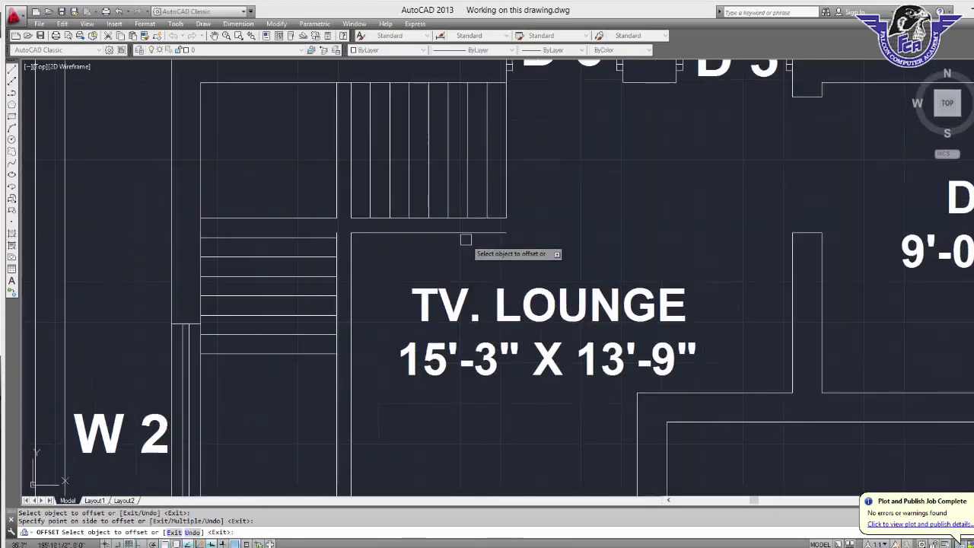
Extend the stair's vertical edge down to the lower line
key("Escape")
type("ex")
key("Return")
key("Return")
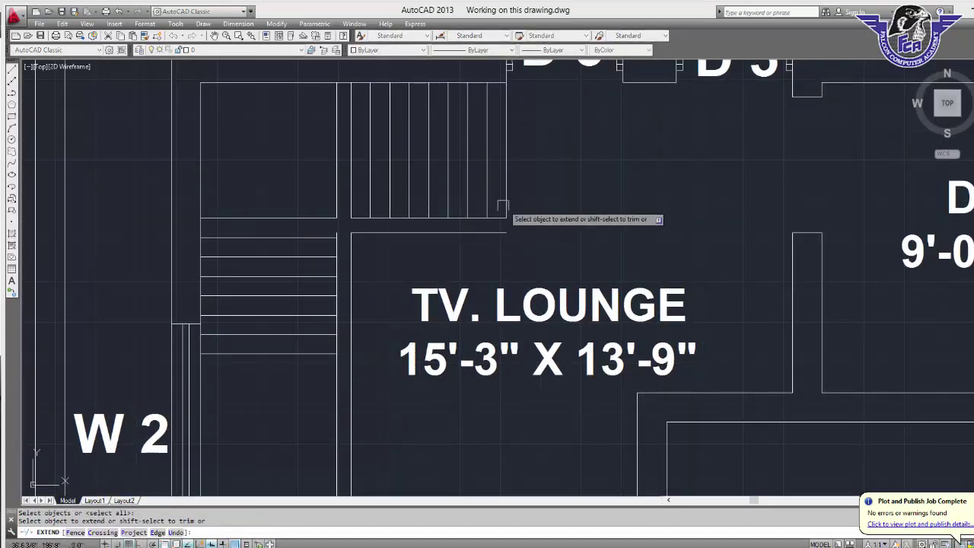
left_click(502, 205)
key("Escape")
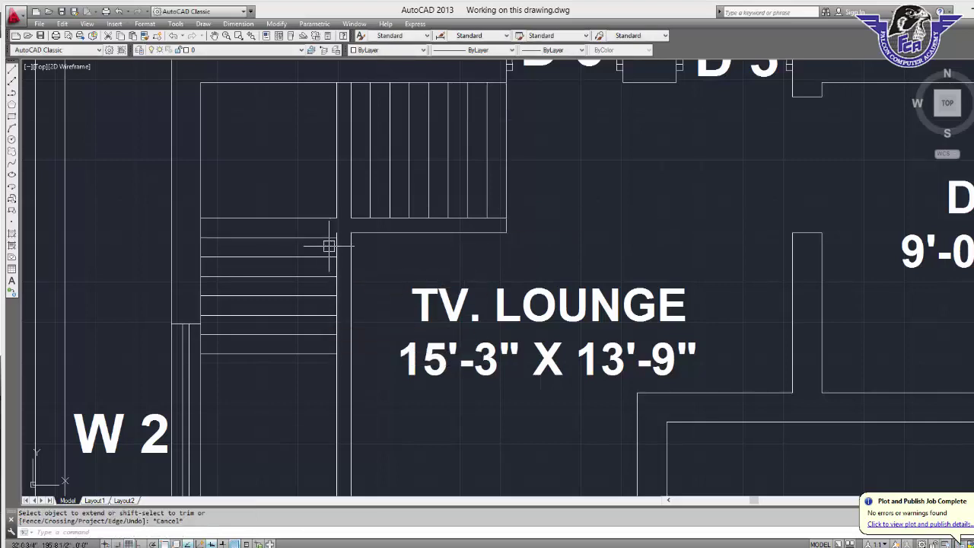
scroll(328, 245, "up", 2)
key("Return")
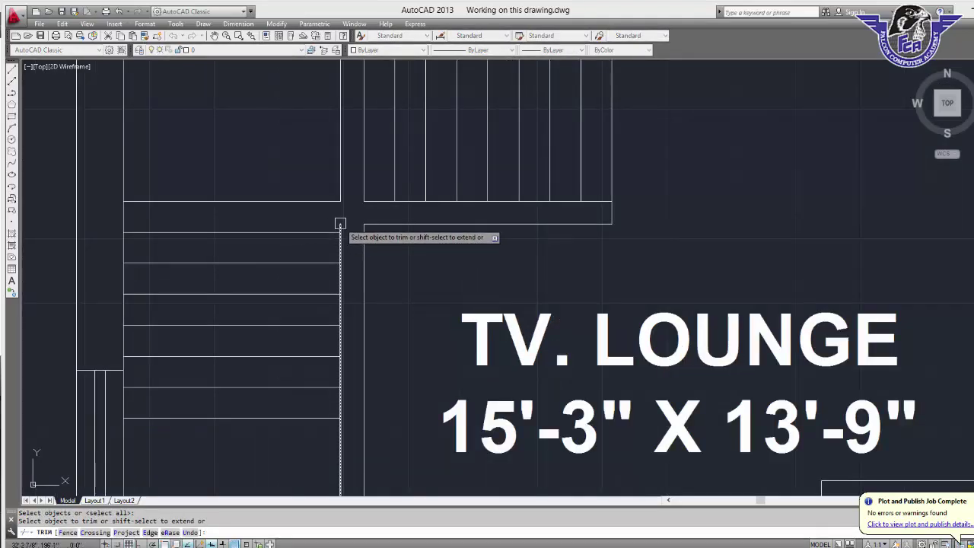
key("Return")
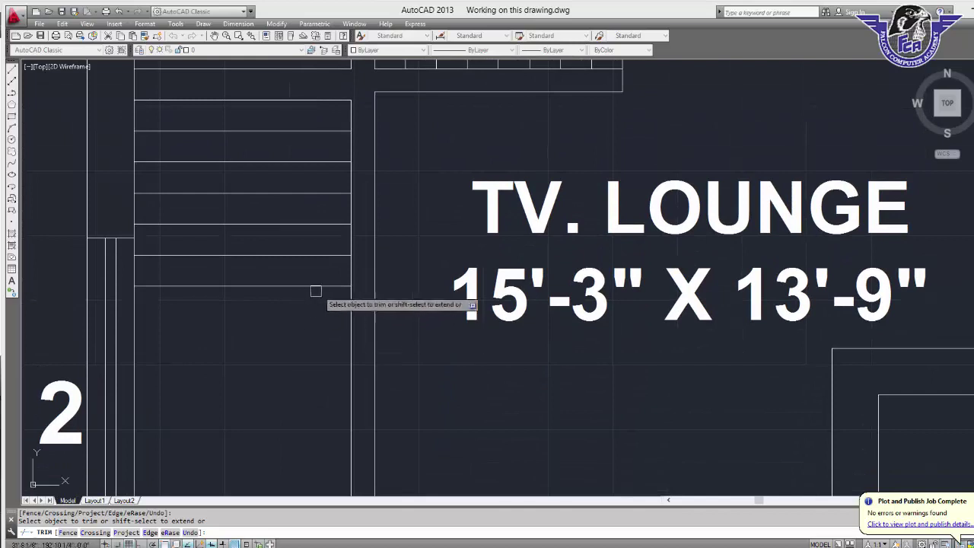
key("Escape")
Extend the lowest tread line to the vertical edge and trim the overshooting line ends
type("ex")
key("Return")
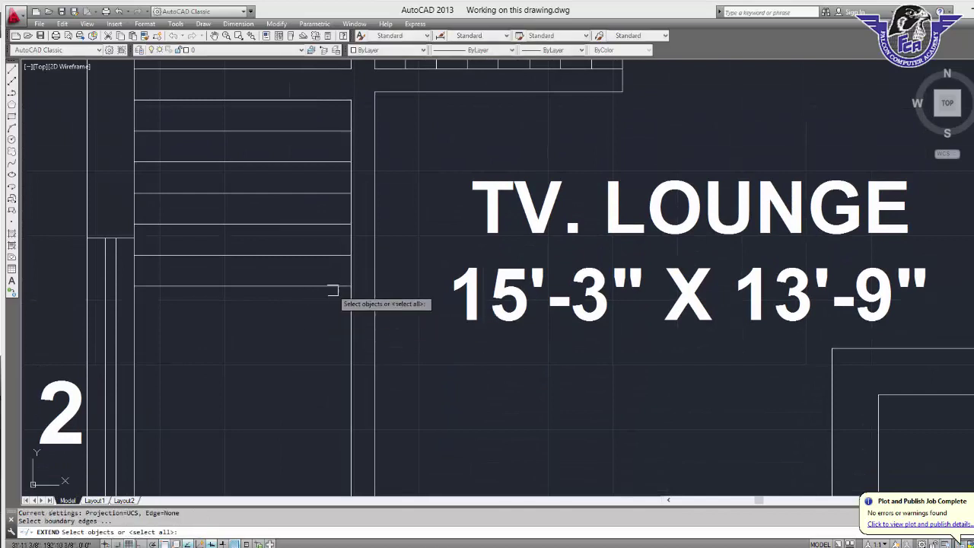
key("Return")
left_click(331, 289)
left_click(329, 288)
left_click(329, 288)
key("Escape")
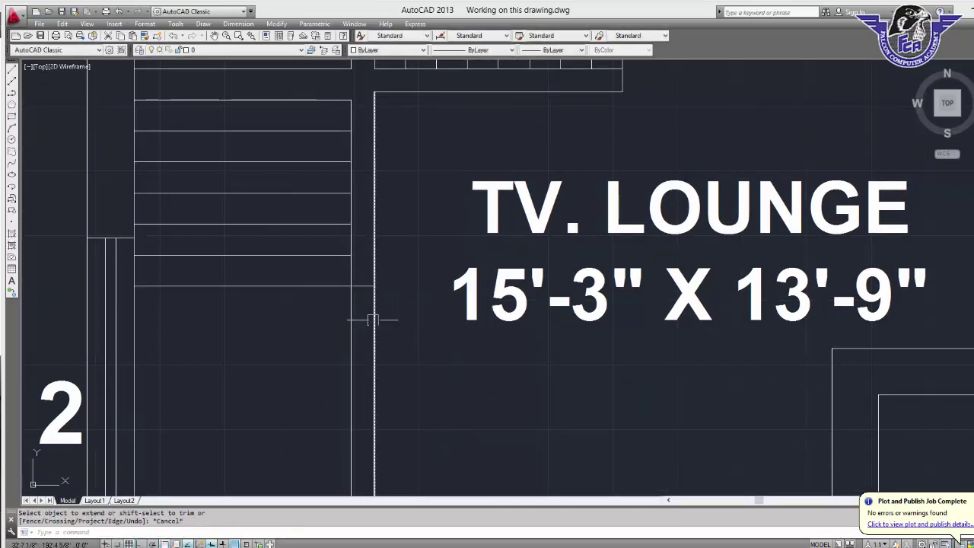
type("tr")
key("Return")
key("Return")
left_click(383, 303)
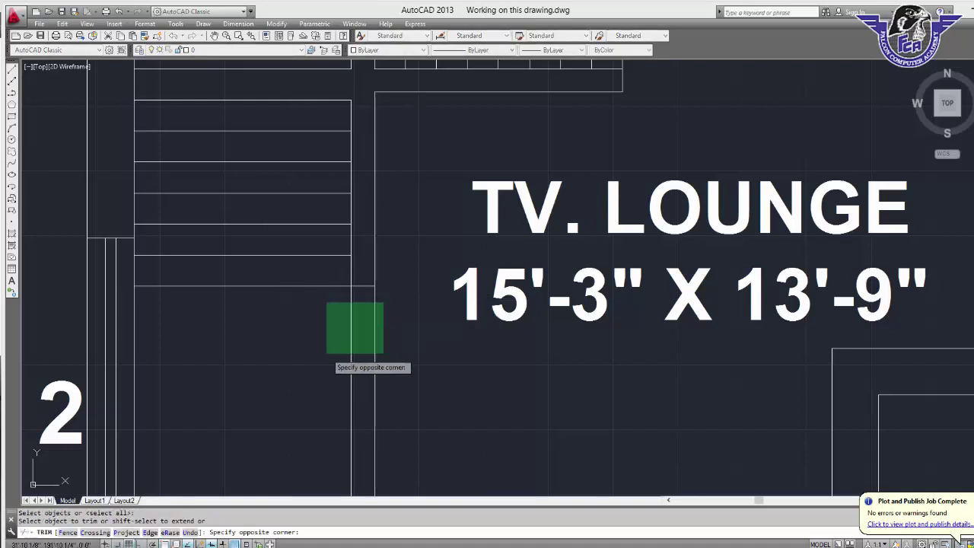
left_click(327, 351)
scroll(327, 352, "down", 4)
middle_click_drag(354, 283, 331, 308)
key("Escape")
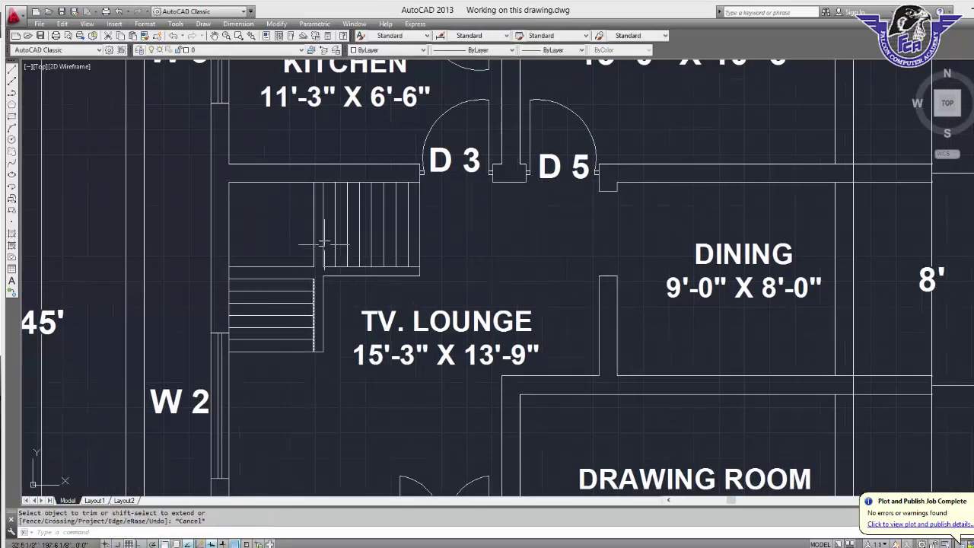
scroll(248, 210, "up", 2)
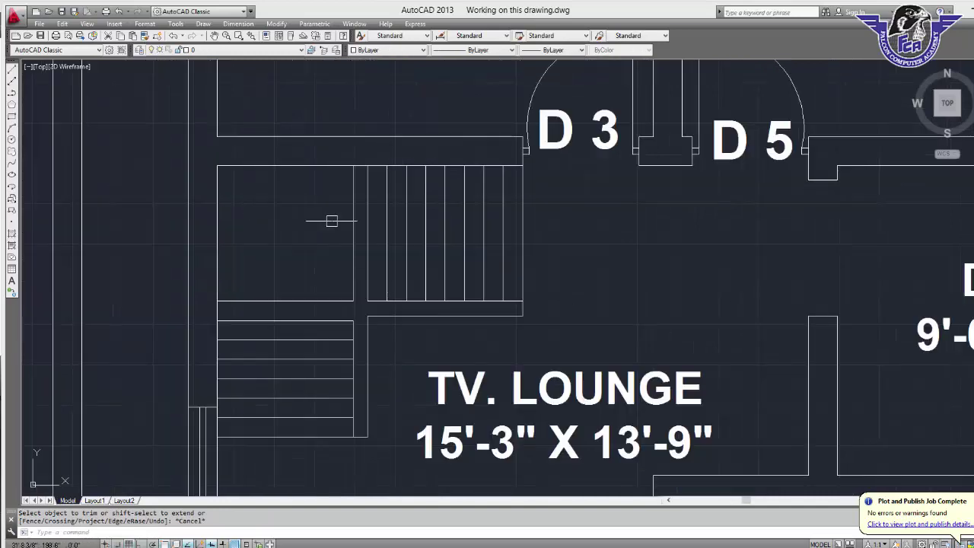
scroll(457, 245, "down", 2)
scroll(520, 189, "up", 2)
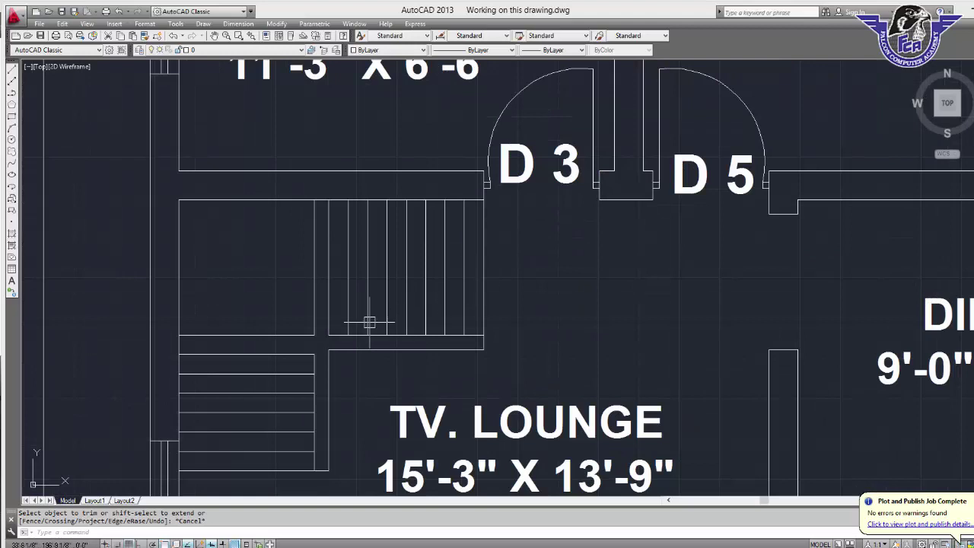
middle_click_drag(369, 323, 410, 172)
Add two tread lines below the bottom tread at 6 spacing
type("o")
key("Return")
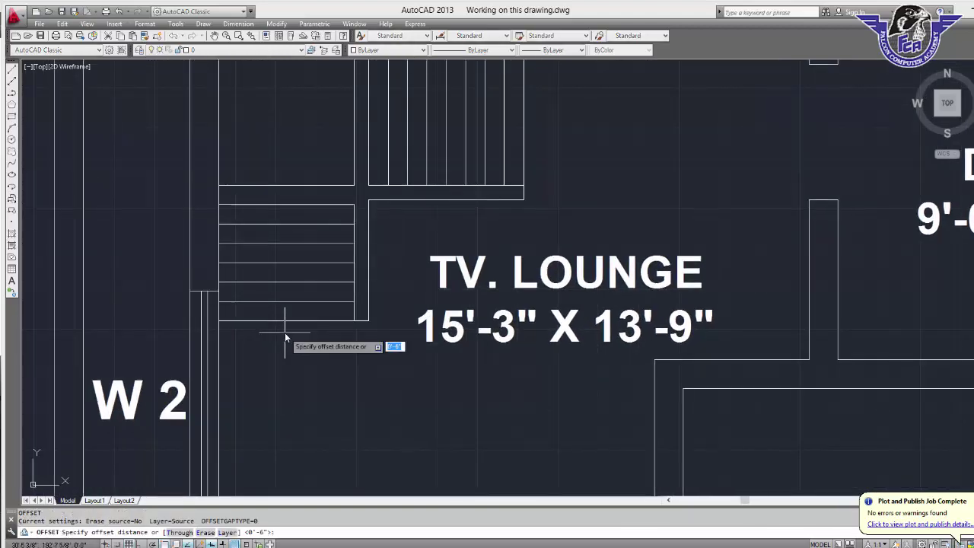
type("6")
key("Return")
left_click(288, 320)
left_click(274, 335)
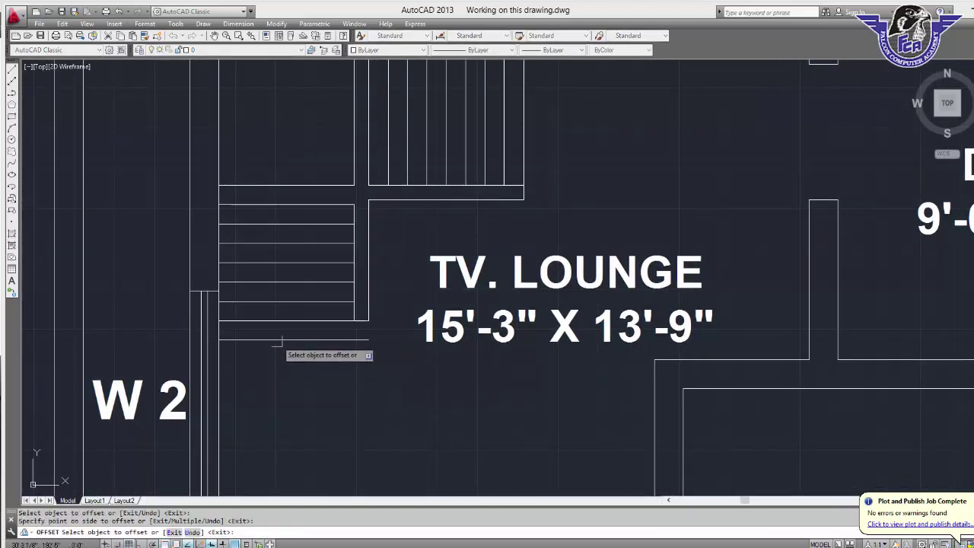
left_click(278, 340)
left_click(304, 350)
key("Escape")
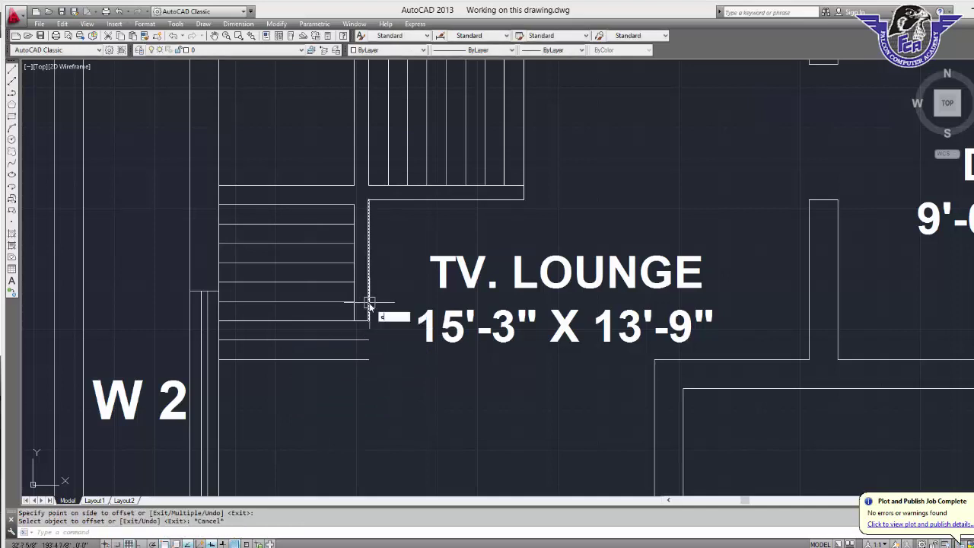
Extend and trim the two new tread lines to the stair edge
type("ex")
key("Return")
key("Return")
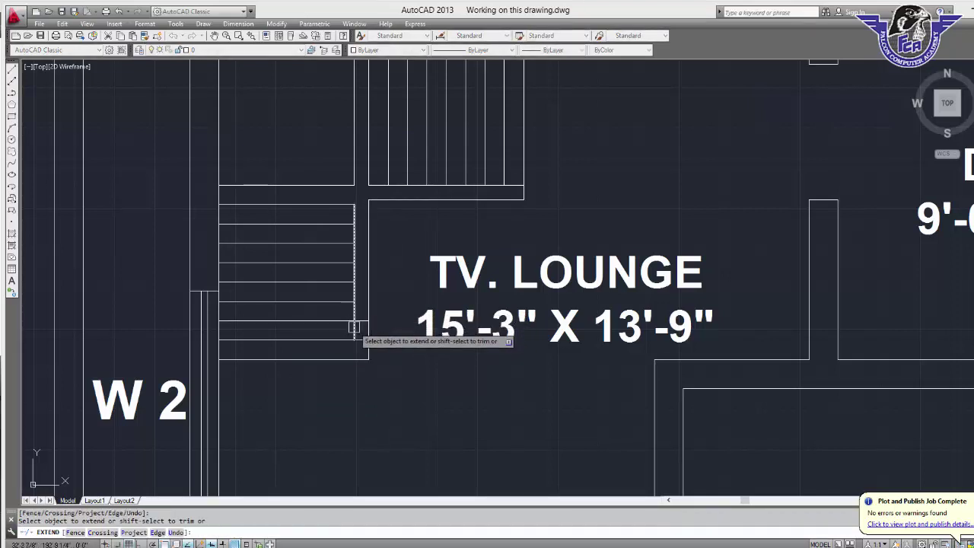
key("Escape")
type("tr")
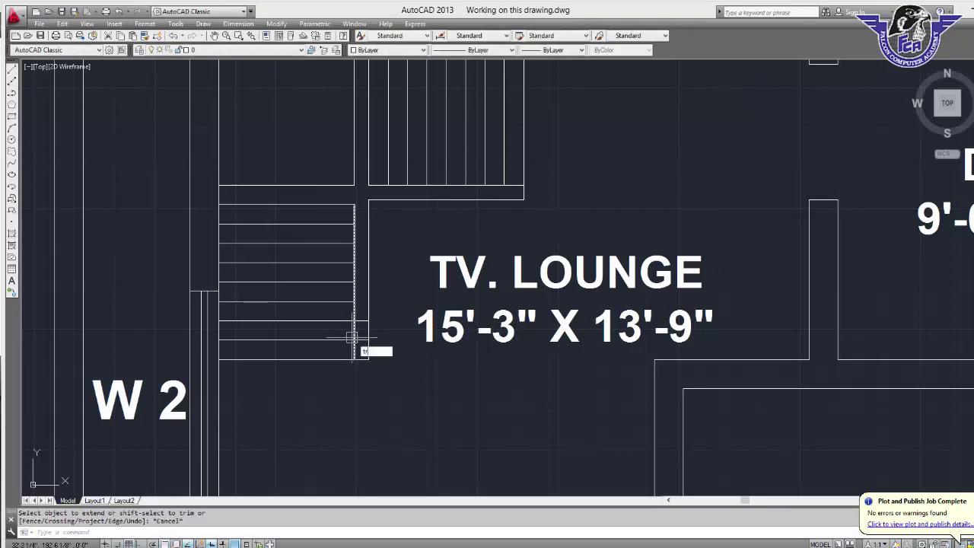
key("Return")
key("Return")
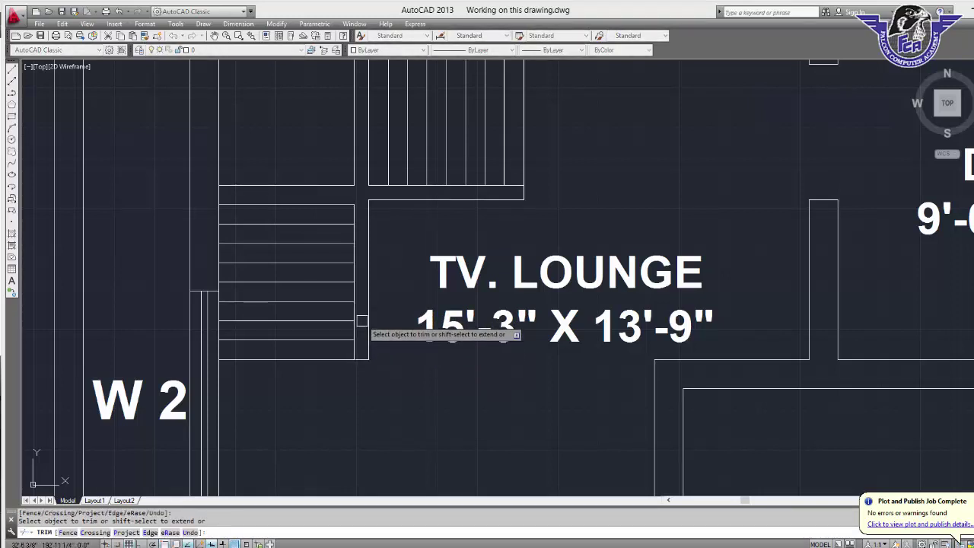
scroll(362, 321, "down", 2)
middle_click_drag(363, 262, 364, 306)
Draw a line from the stair corner across the top of the landing
key("Escape")
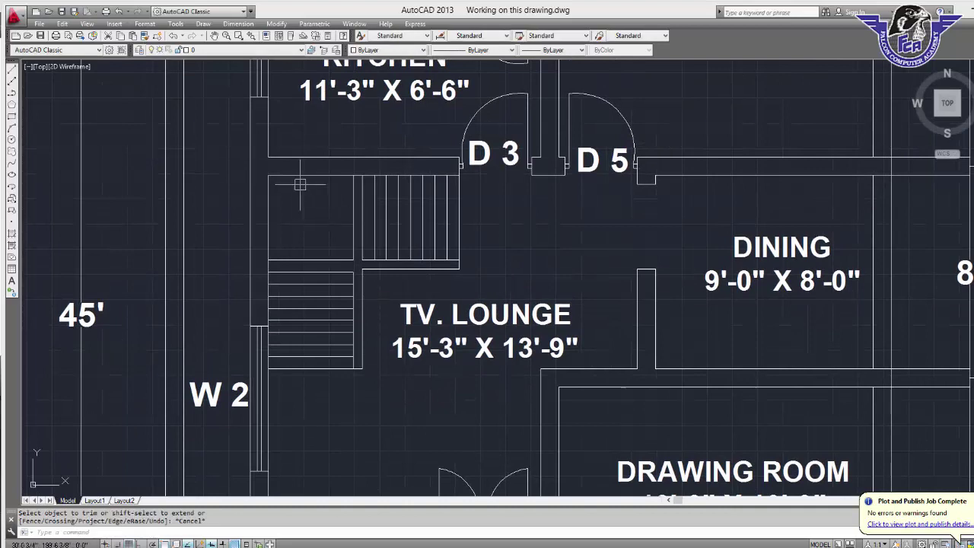
scroll(299, 184, "up", 4)
type("l")
key("Return")
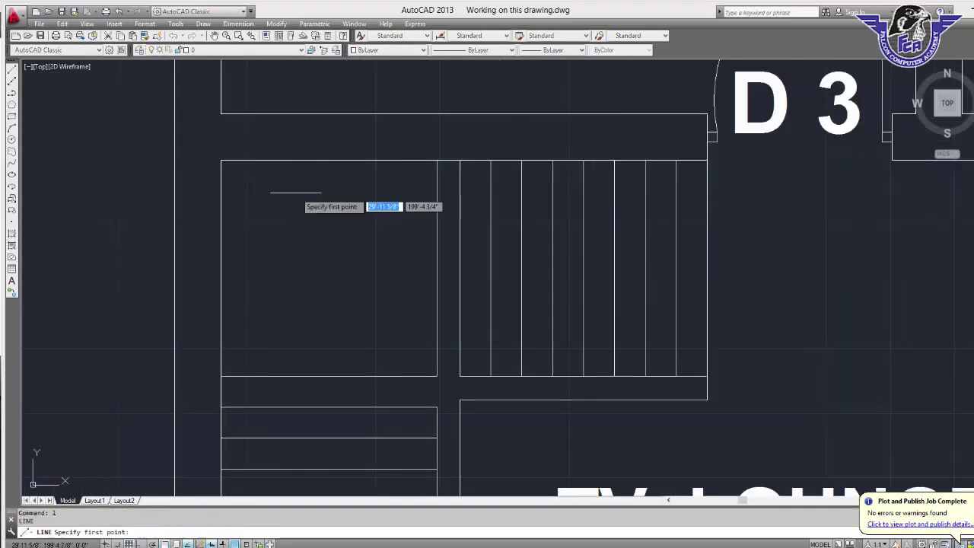
left_click(220, 160)
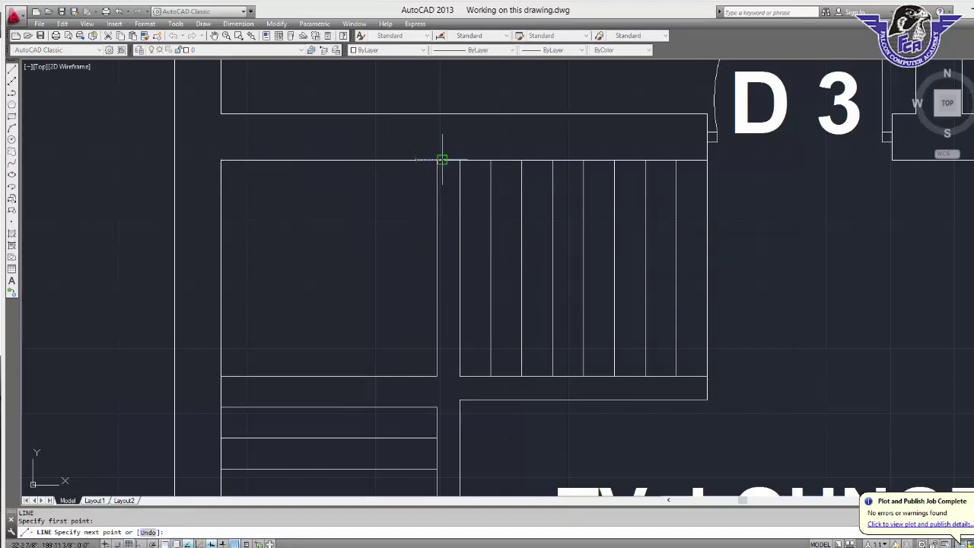
left_click(442, 160)
key("Return")
key("Return")
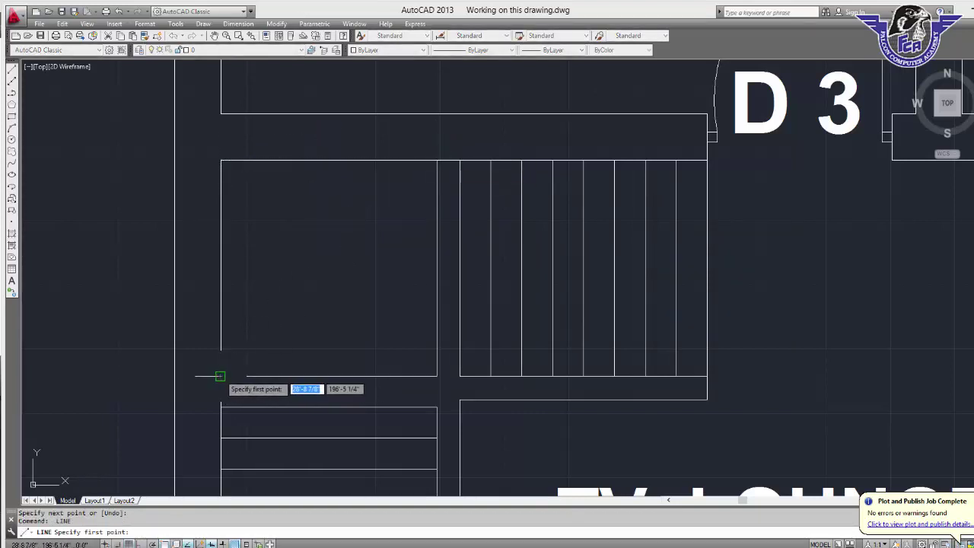
Try starting lines at the landing's lower corners, then cancel them
left_click(219, 375)
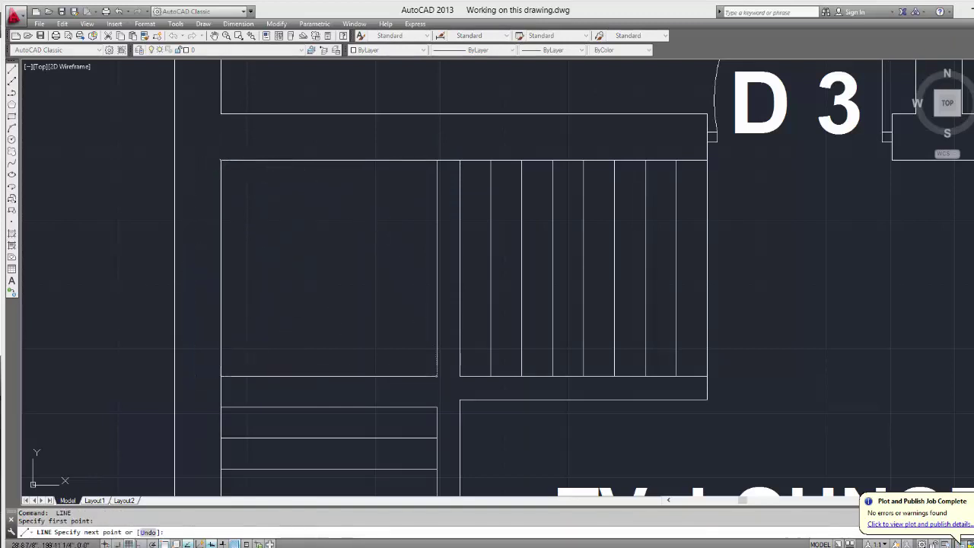
key("Escape")
type("l")
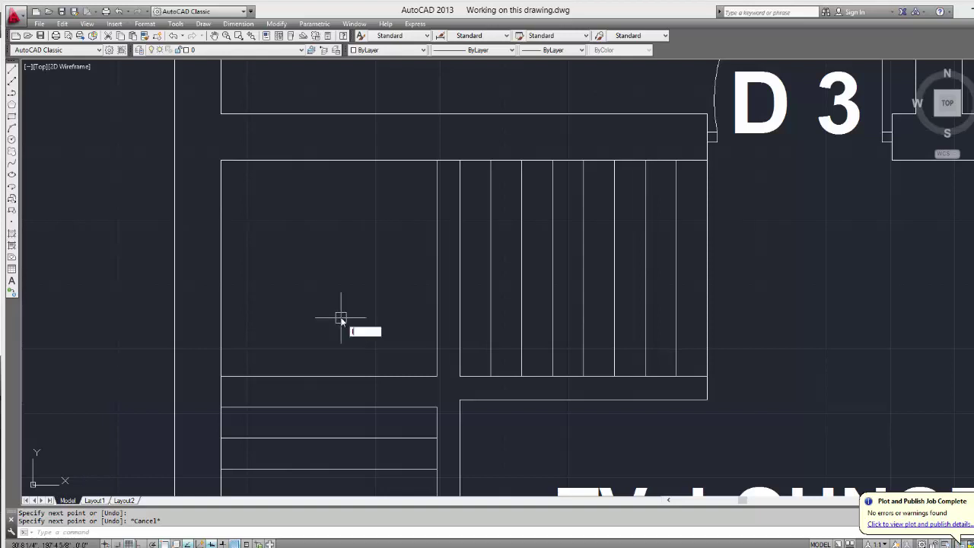
key("Return")
left_click(437, 376)
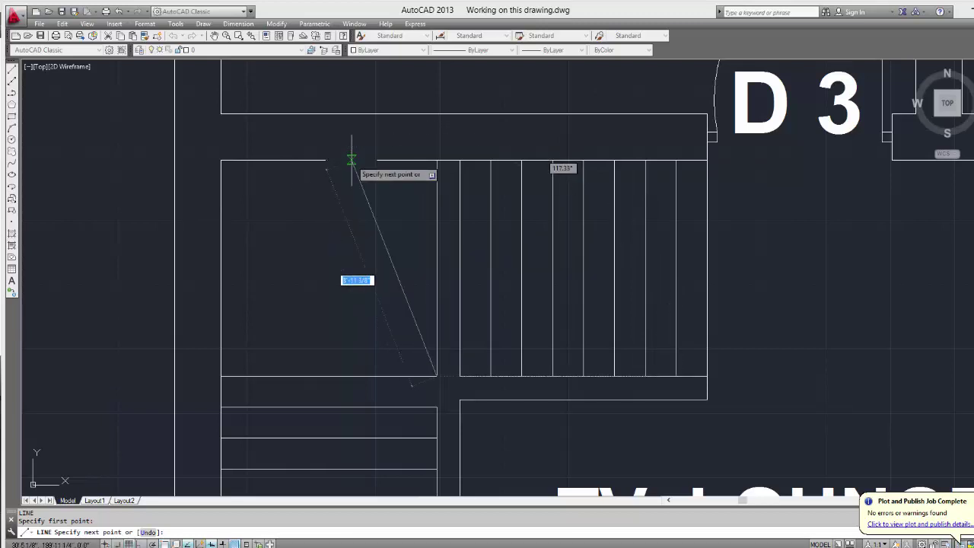
scroll(320, 160, "up", 2)
key("Escape")
type("l")
key("Return")
Draw the diagonal winder line from the landing's top-edge midpoint down to its lower corner
left_click(321, 160)
mouse_move(395, 305)
middle_mouse_down()
mouse_move(363, 152)
mouse_move(365, 168)
middle_mouse_up()
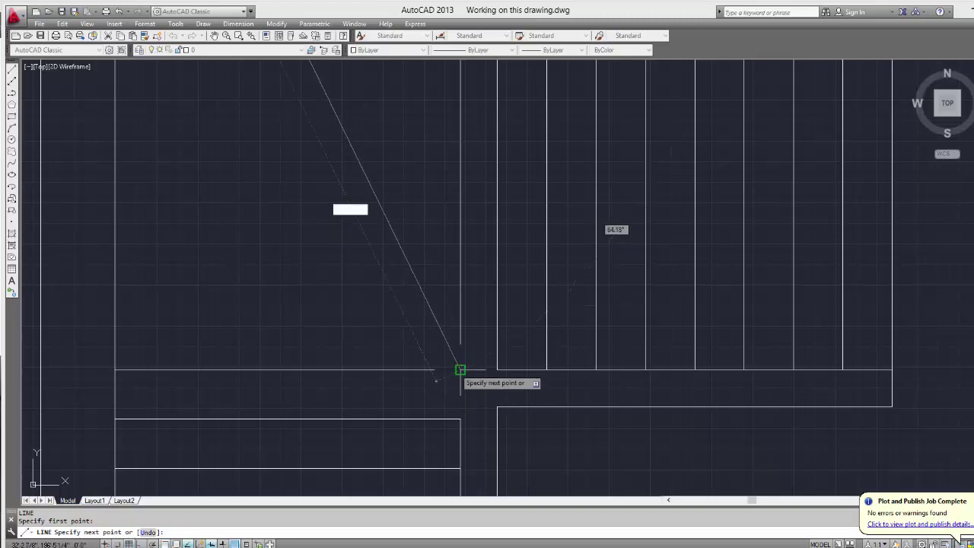
left_click(457, 369)
key("Return")
scroll(457, 373, "up", 4)
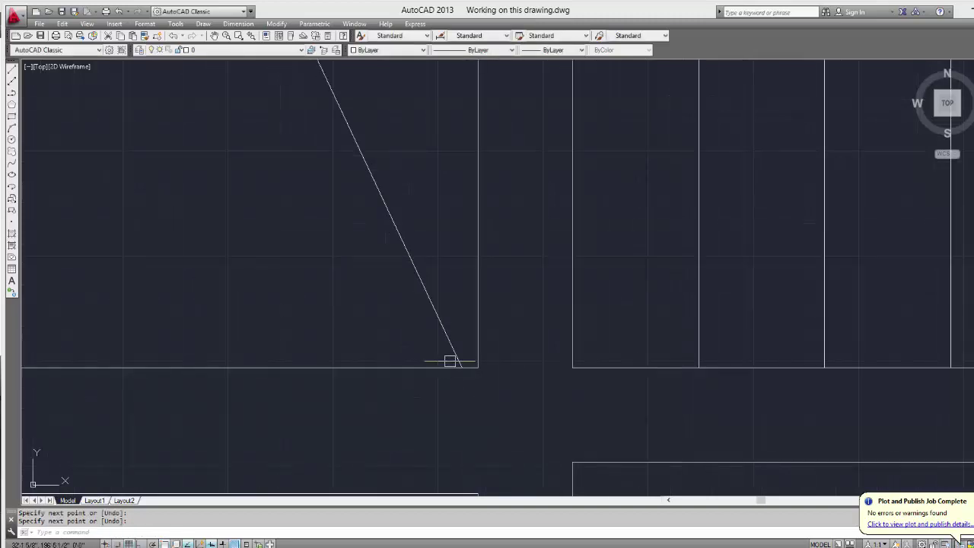
left_click(456, 361)
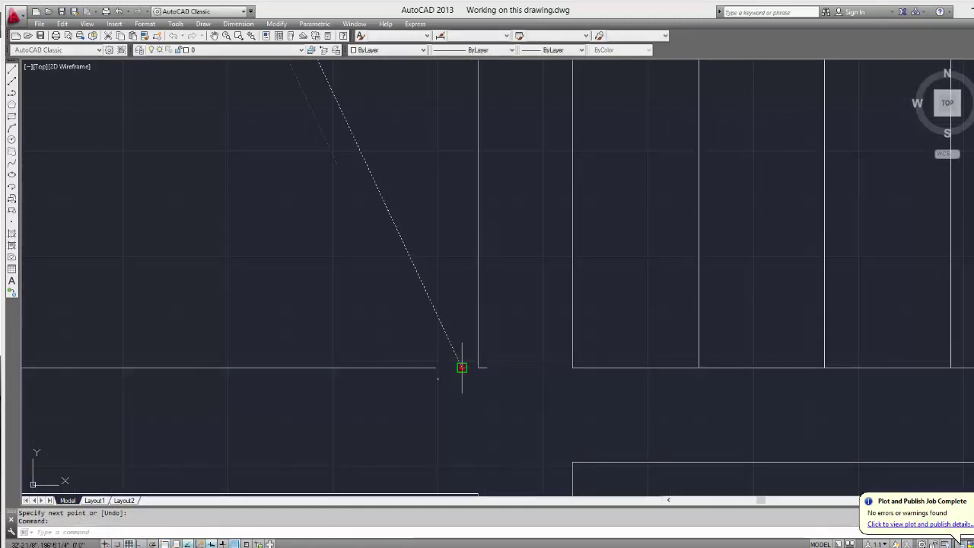
left_click(462, 367)
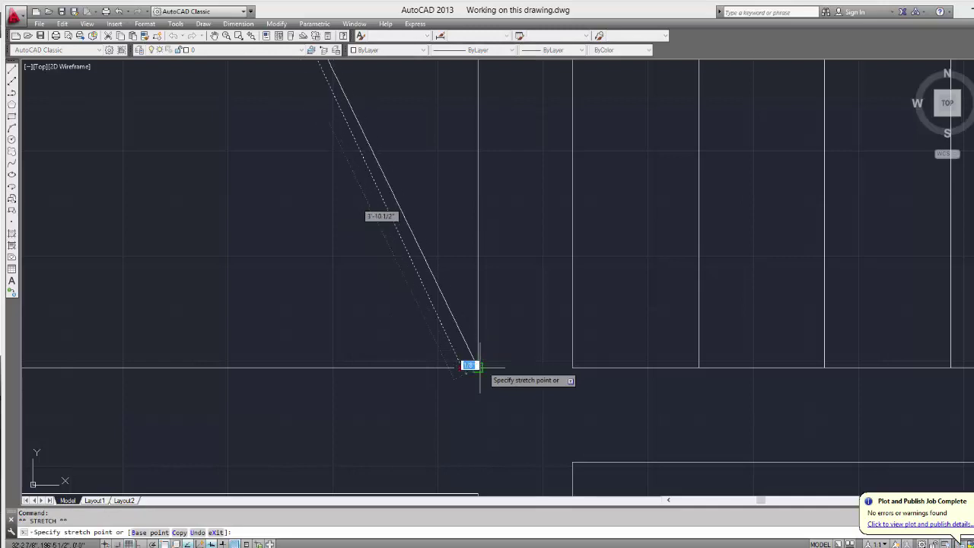
key("Escape")
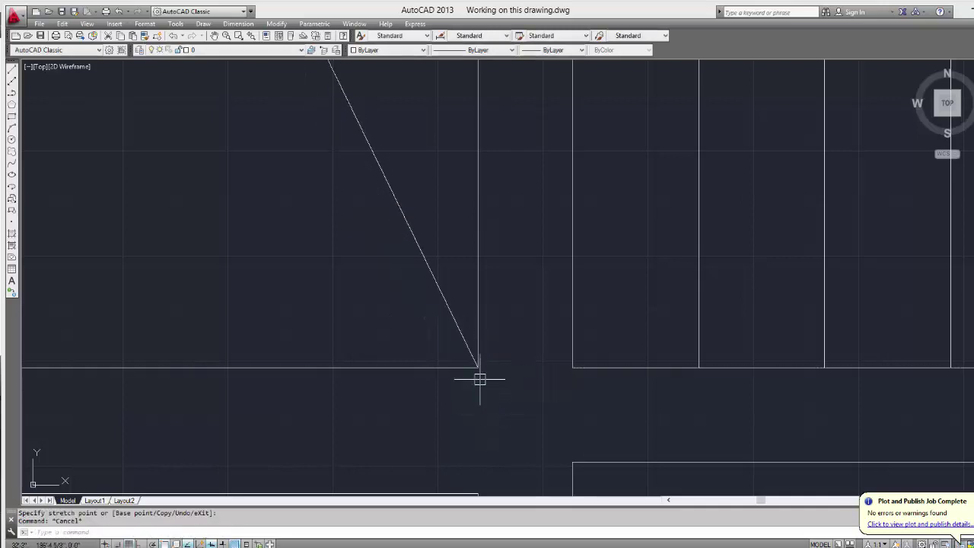
key("Return")
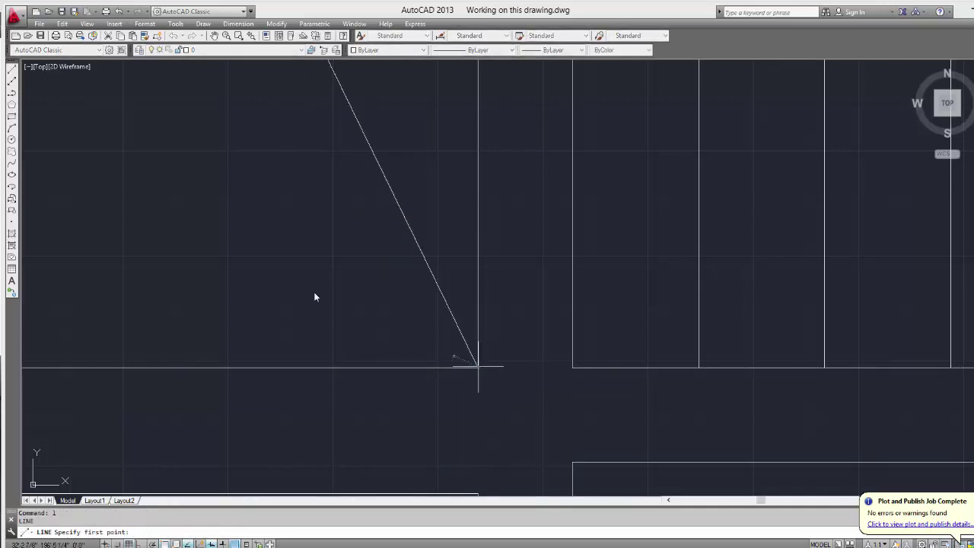
Draw a winder diagonal running up to the landing's top-left corner
left_click(477, 367)
scroll(187, 141, "up", 2)
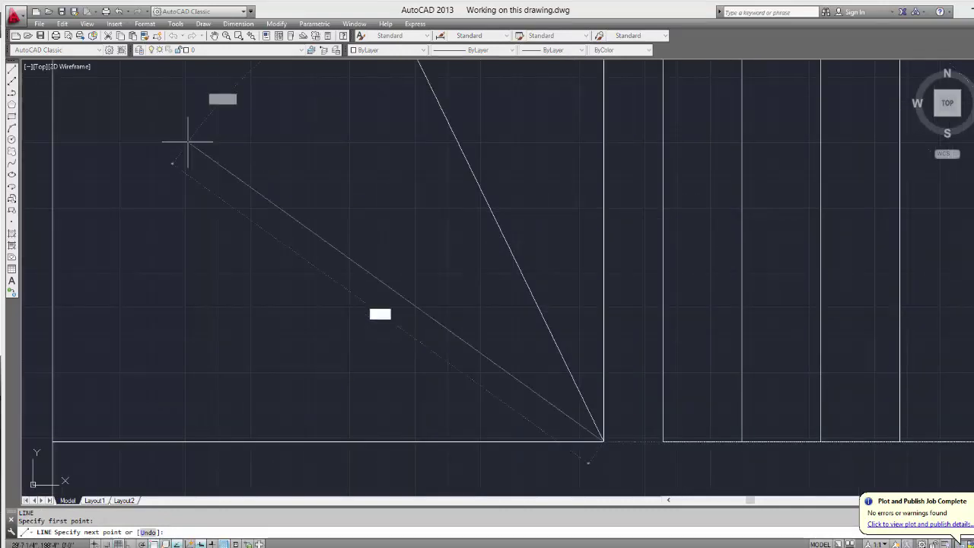
scroll(187, 144, "down", 2)
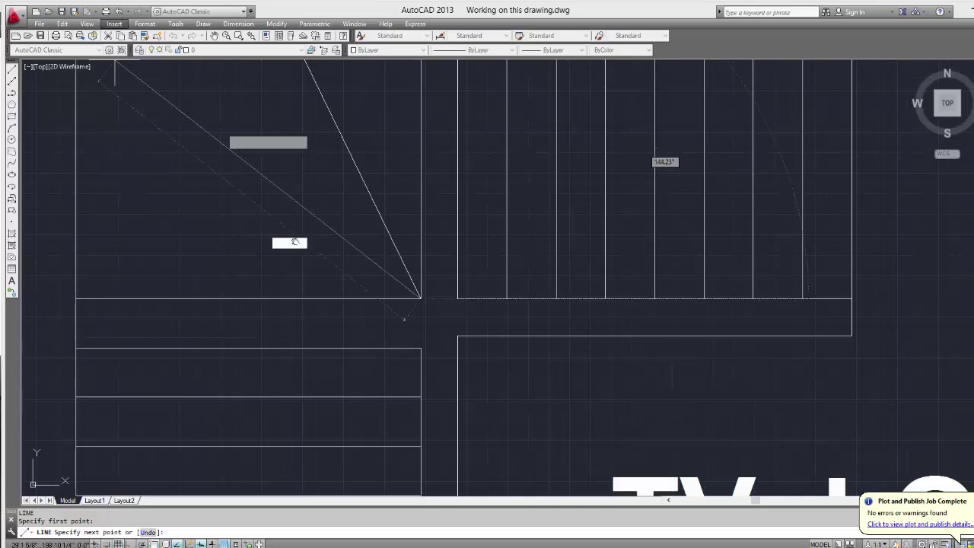
scroll(322, 263, "up", 1)
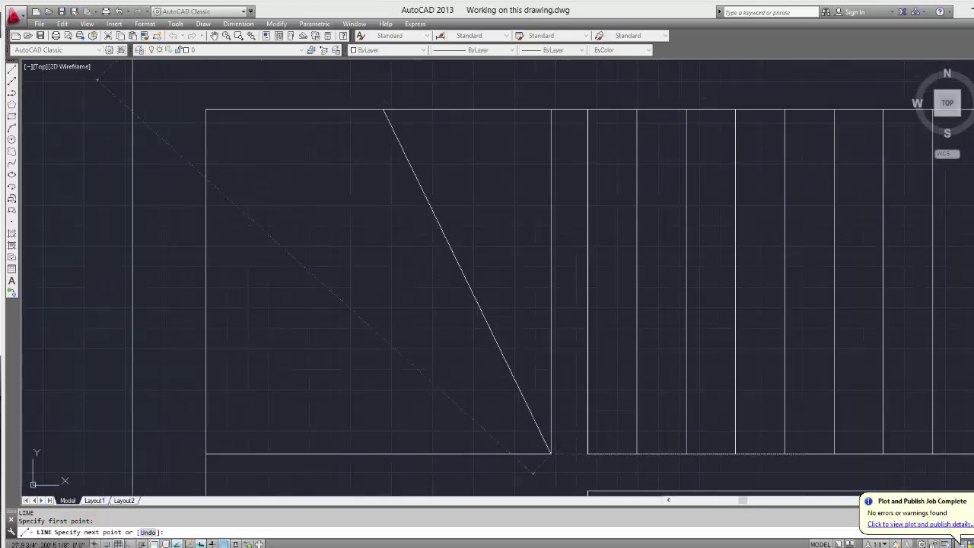
left_click(211, 109)
key("Return")
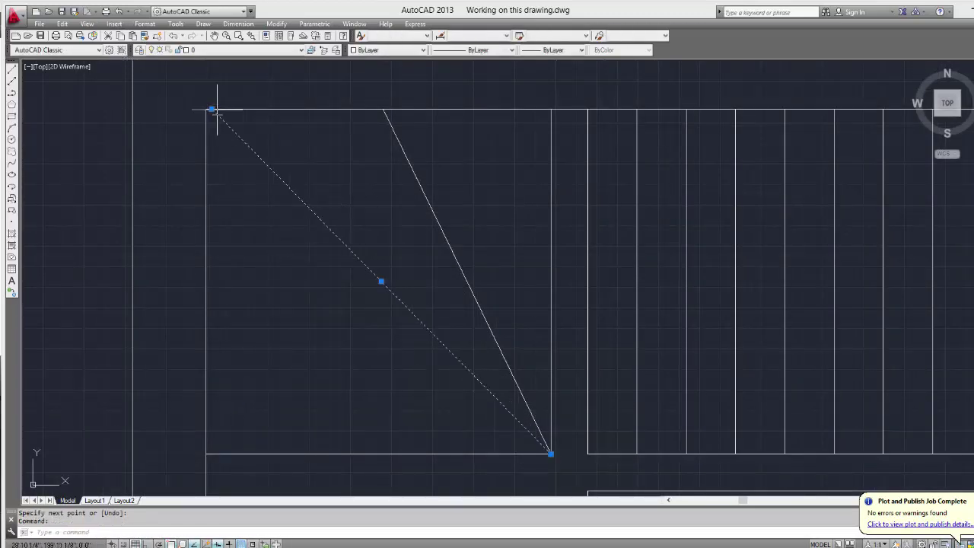
left_click(211, 109)
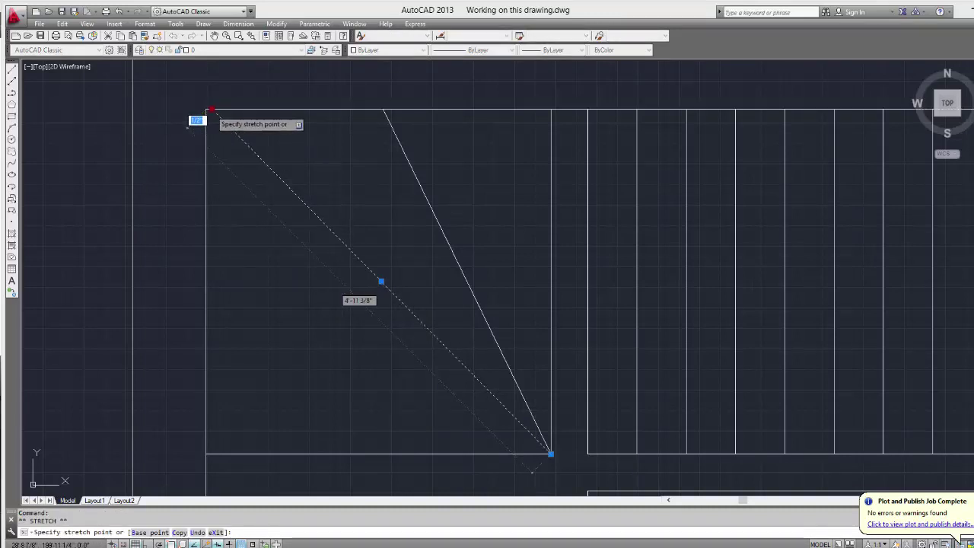
key("Escape")
Draw a winder line from the landing's left wall down to its inner corner
scroll(258, 175, "down", 3)
scroll(264, 196, "up", 2)
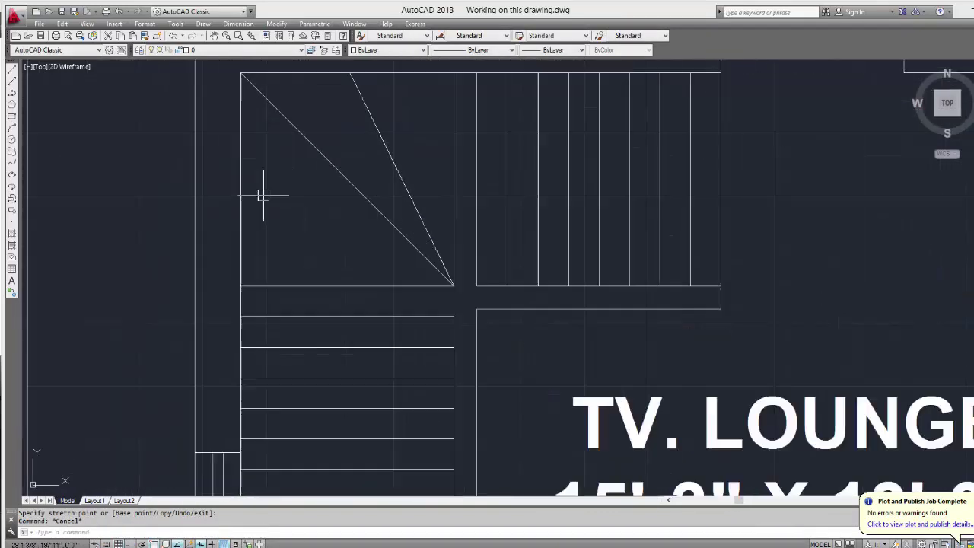
type("l")
key("Return")
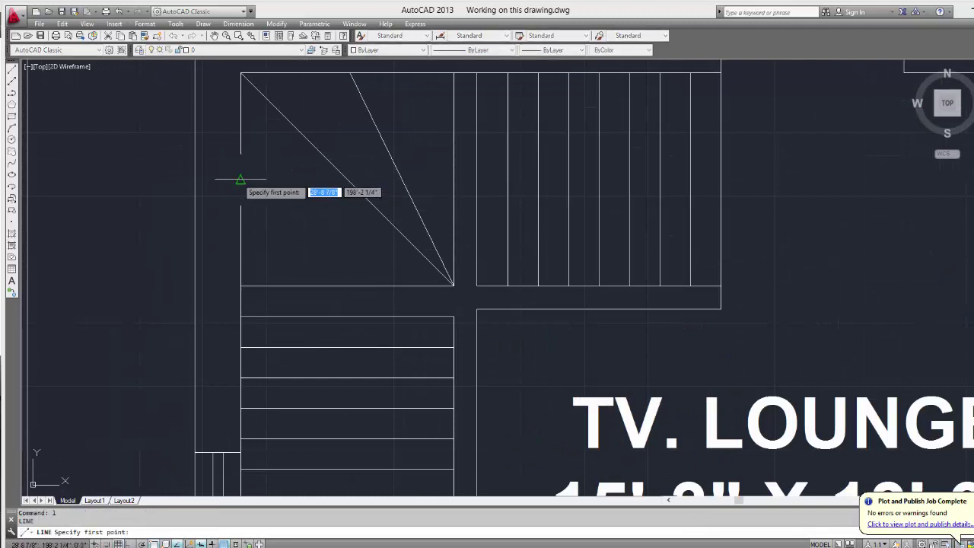
left_click(240, 181)
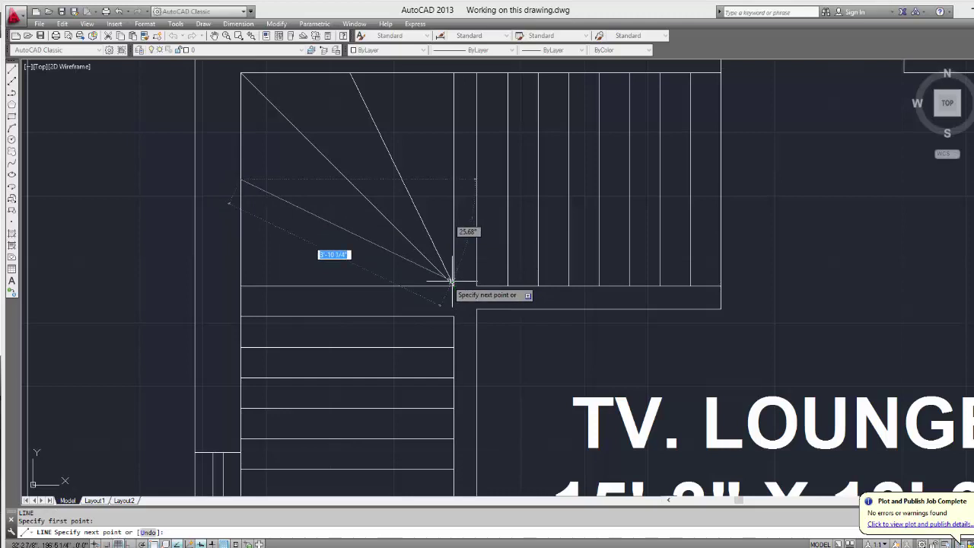
key("Escape")
left_click(451, 284)
key("space")
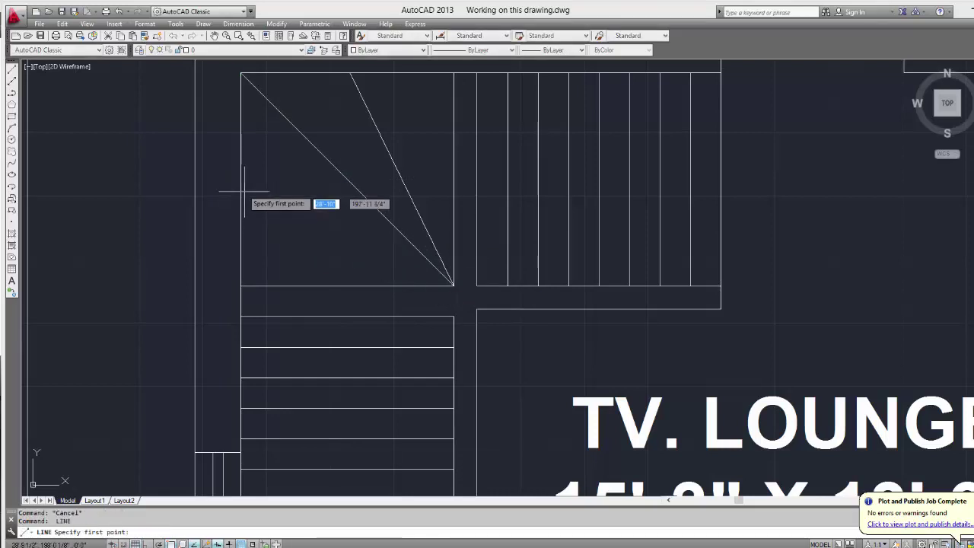
left_click(241, 181)
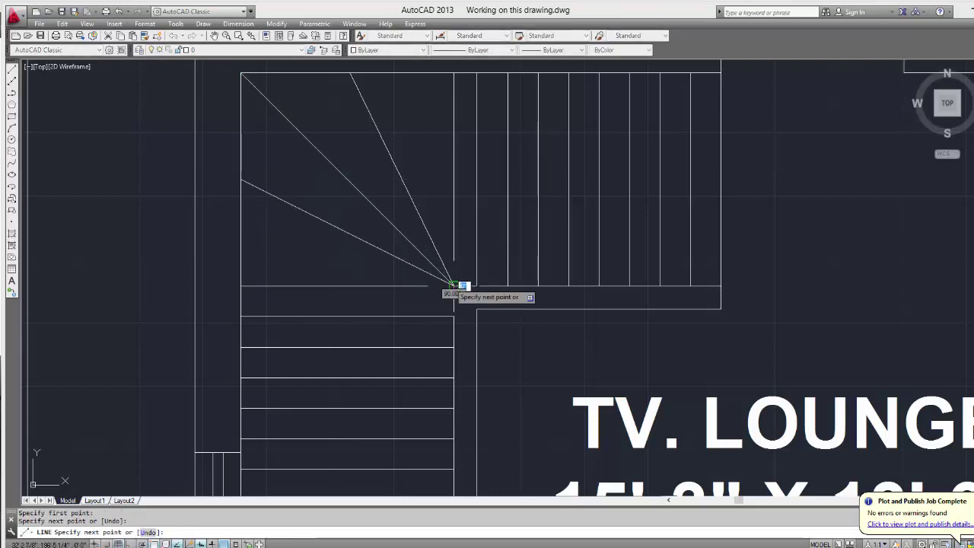
left_click(453, 286)
scroll(453, 286, "down", 4)
middle_click_drag(527, 310, 401, 302)
scroll(456, 251, "down", 2)
key("Escape")
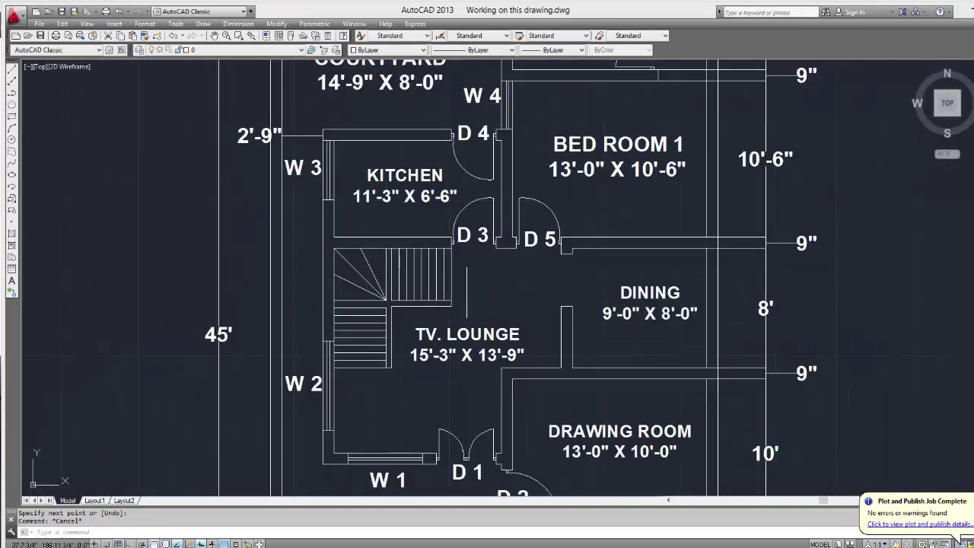
scroll(457, 239, "up", 2)
middle_click_drag(585, 259, 504, 248)
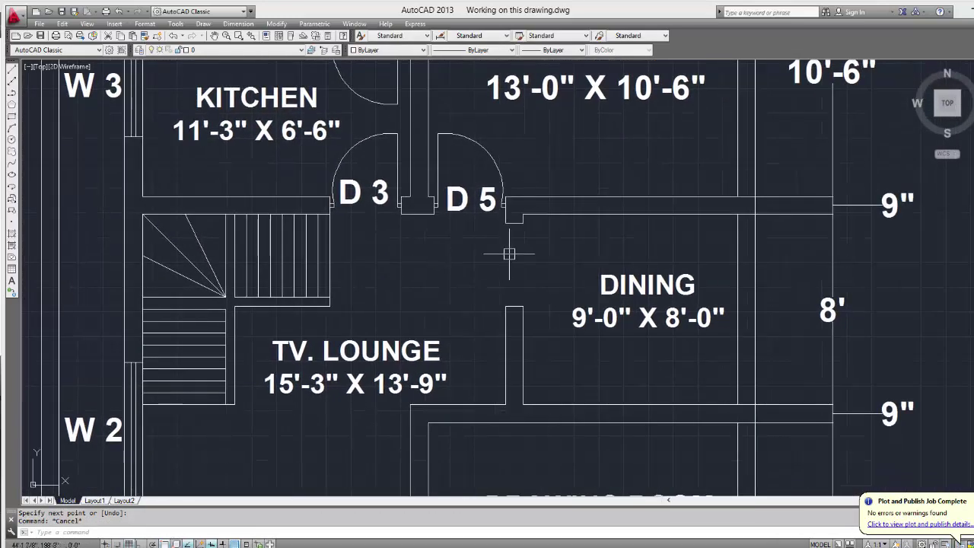
scroll(511, 261, "down", 4)
scroll(371, 321, "up", 2)
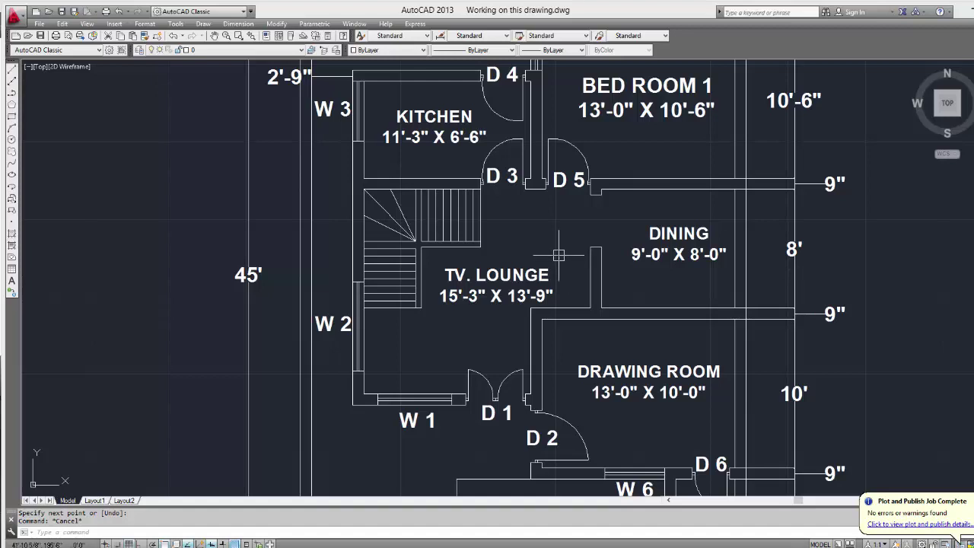
middle_click_drag(676, 187, 540, 248)
Turn on Ortho, sketch a short horizontal line right of the plan, then erase it
scroll(637, 244, "down", 1)
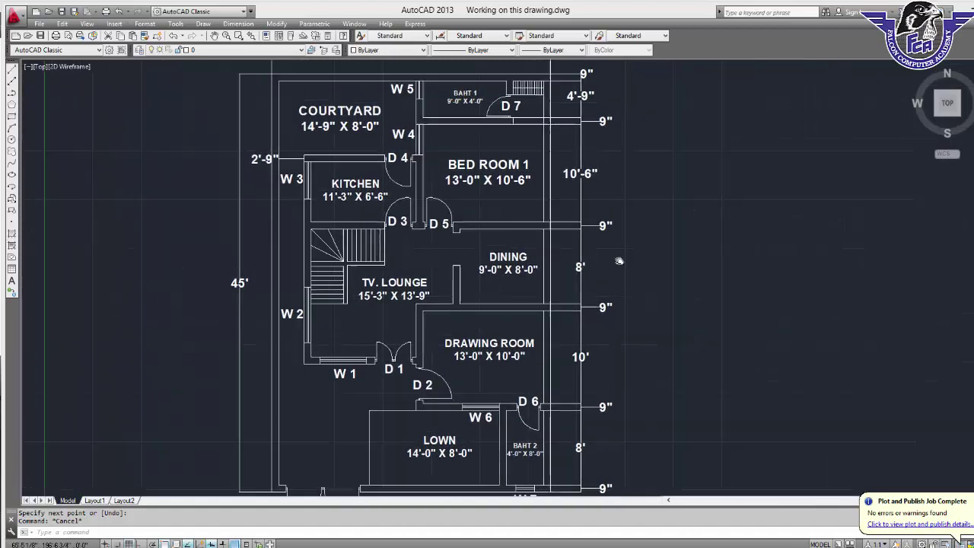
scroll(636, 266, "down", 1)
type("l")
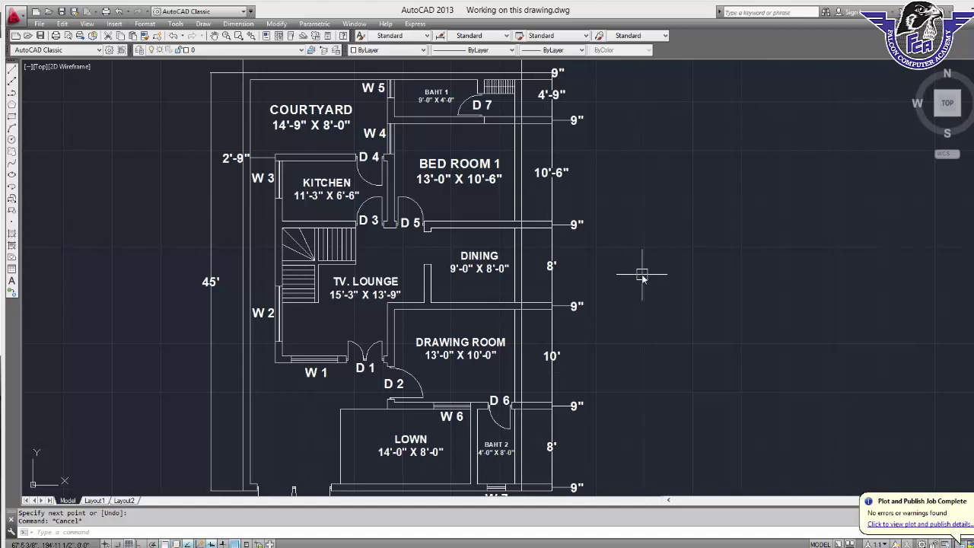
key("Return")
left_click(680, 320)
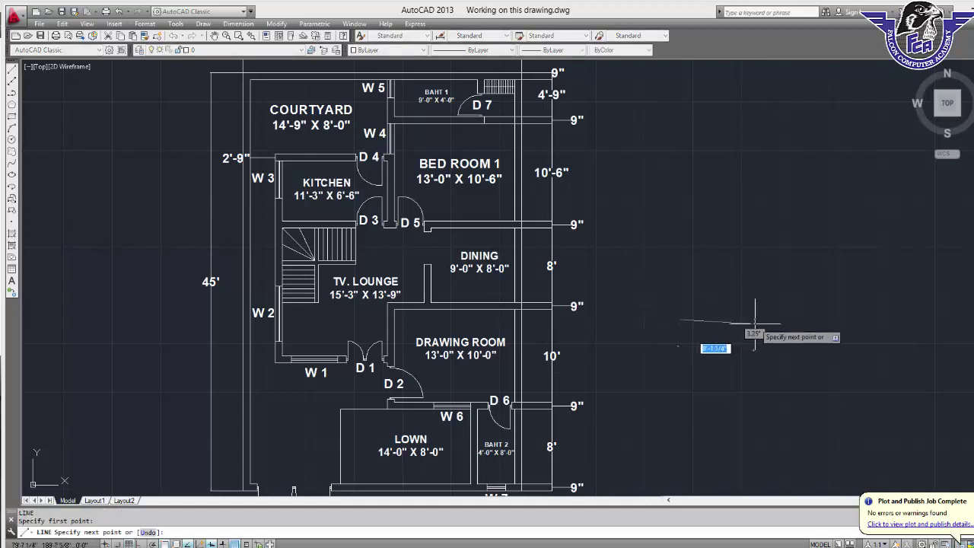
key("F8")
left_click(755, 322)
key("Escape")
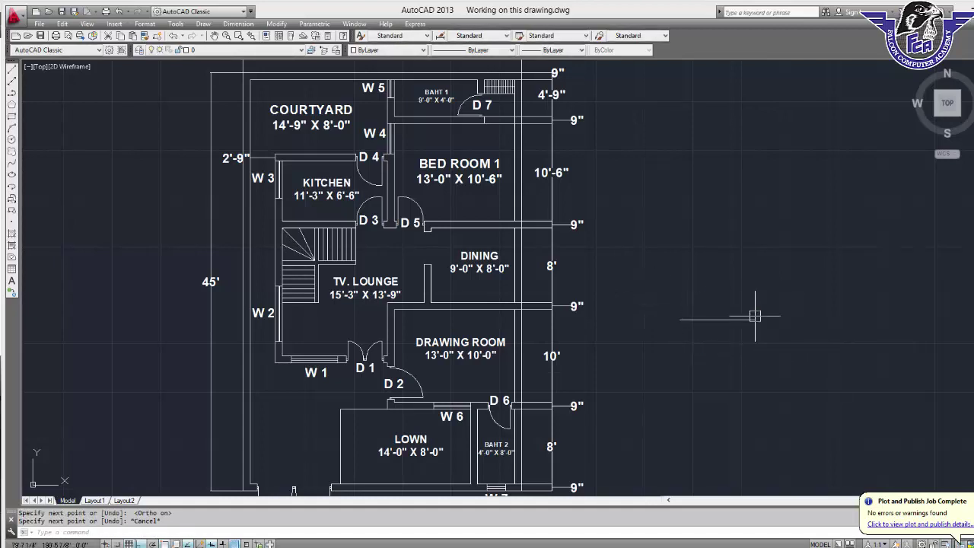
left_click_drag(758, 308, 687, 344)
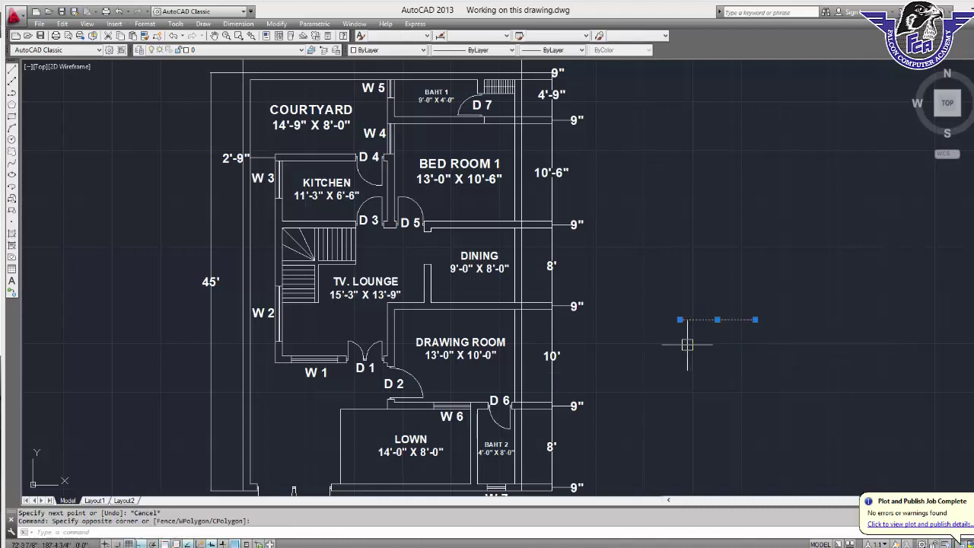
key("Delete")
Draw a 3' horizontal line in the empty space right of the floor plan
type("l")
key("Return")
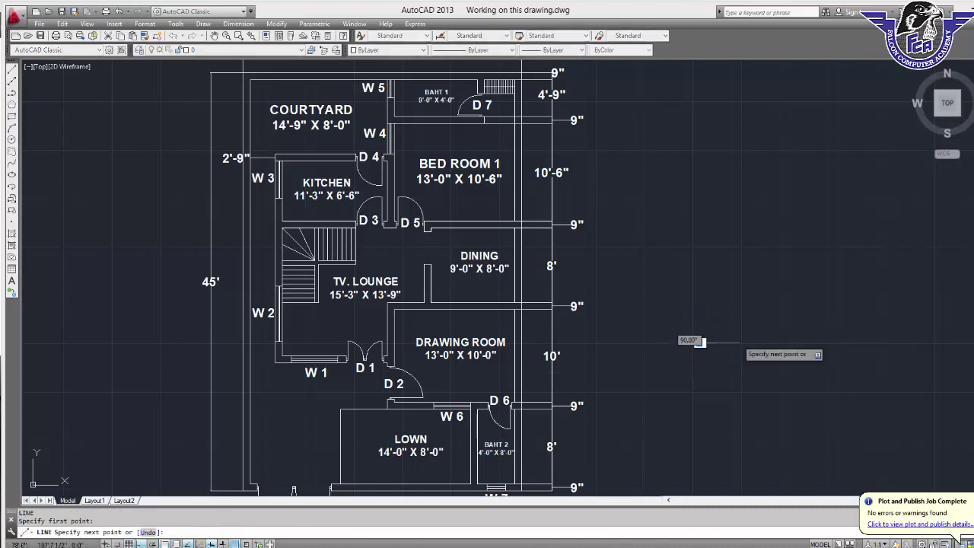
left_click(689, 341)
type("3'")
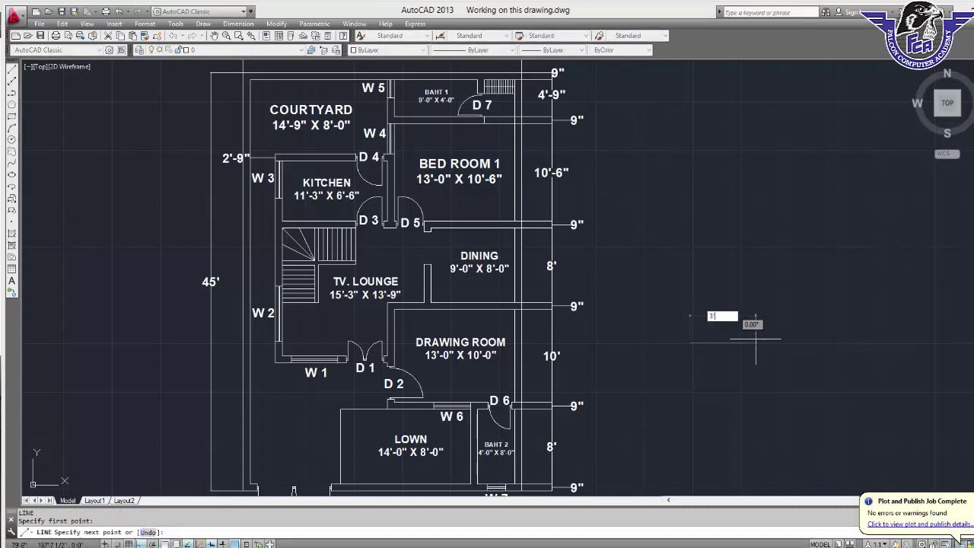
key("Return")
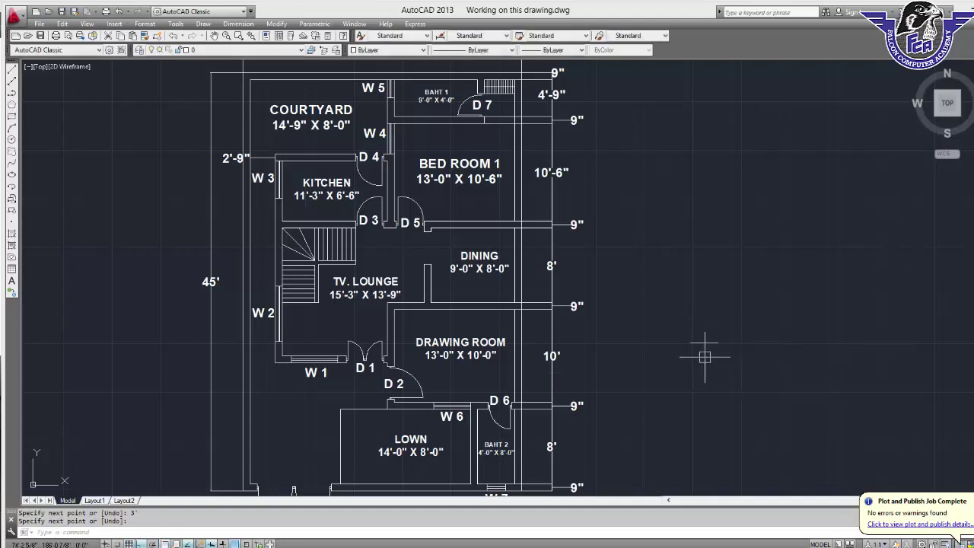
type("c")
key("Return")
key("Return")
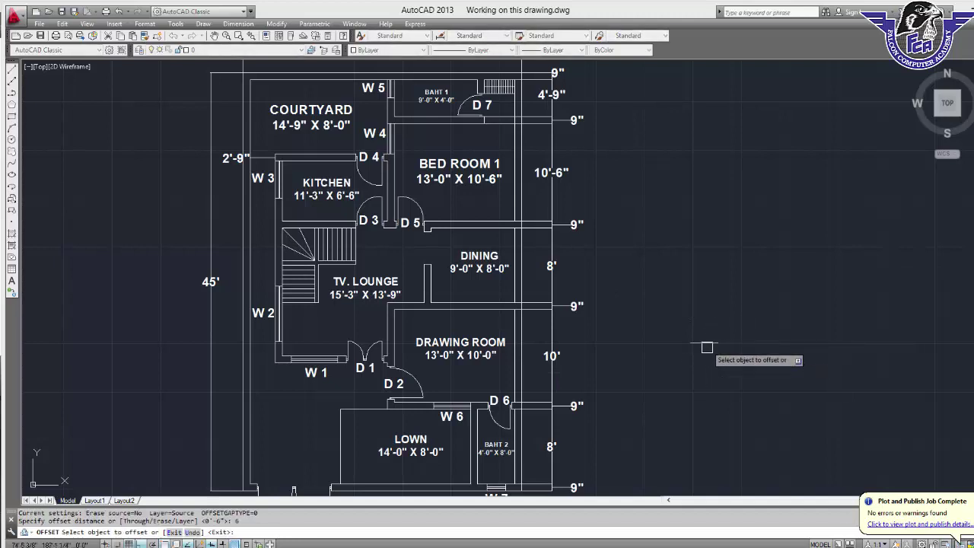
Offset the 3' line upward into the first several parallel tread lines
left_click(707, 340)
left_click(706, 335)
scroll(704, 342, "up", 5)
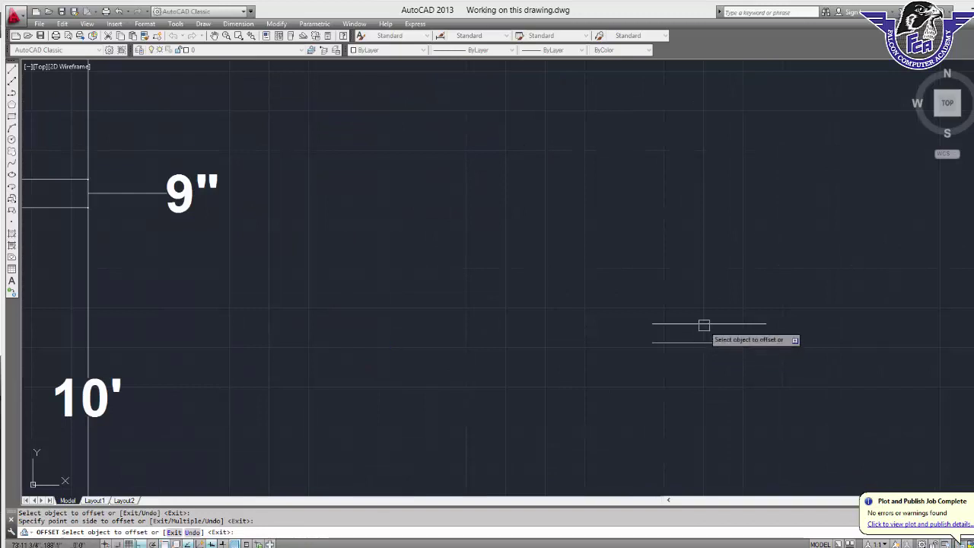
left_click(702, 324)
left_click(700, 312)
left_click(701, 305)
left_click(701, 297)
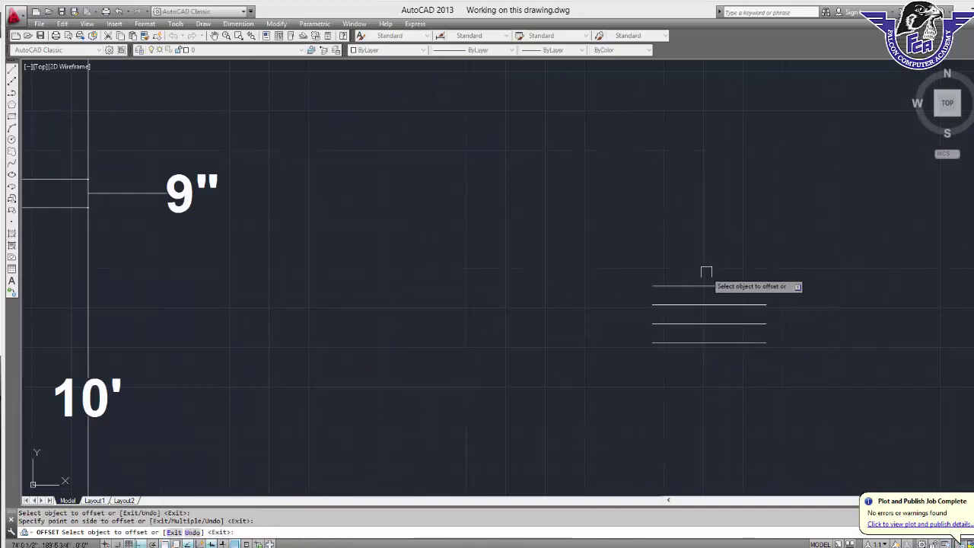
left_click(707, 285)
left_click(711, 255)
Keep stacking tread lines by offsetting the top tread upward each time
left_click(704, 267)
left_click(706, 228)
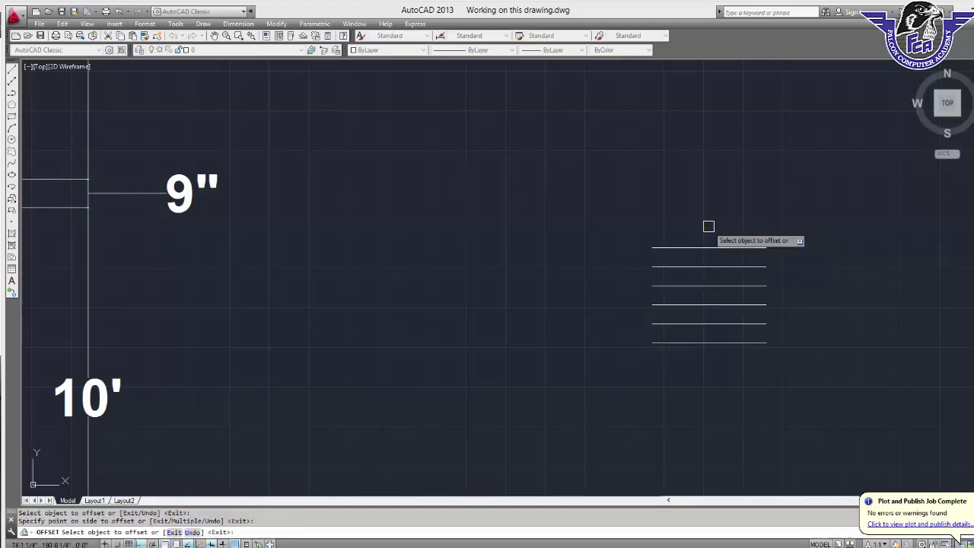
left_click(706, 247)
left_click(694, 216)
left_click(696, 228)
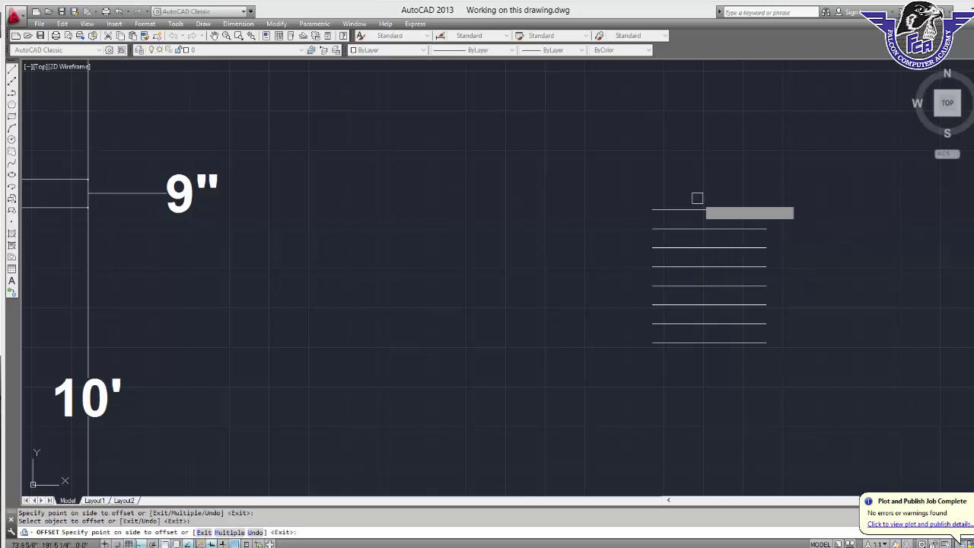
left_click(698, 199)
left_click(694, 209)
left_click(692, 179)
left_click(690, 190)
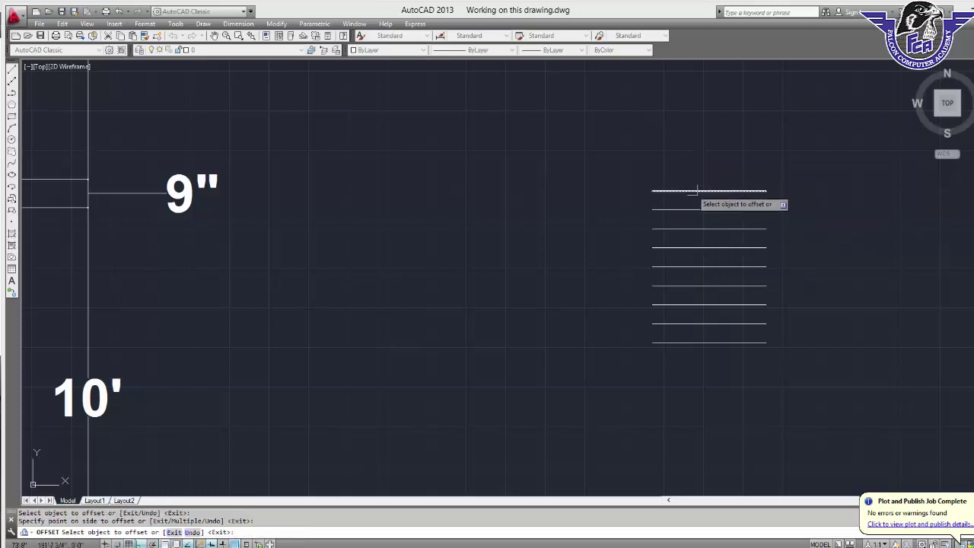
left_click(691, 169)
Pan up and add the final tread lines to complete the straight flight
middle_click_drag(691, 170, 656, 241)
left_click(654, 253)
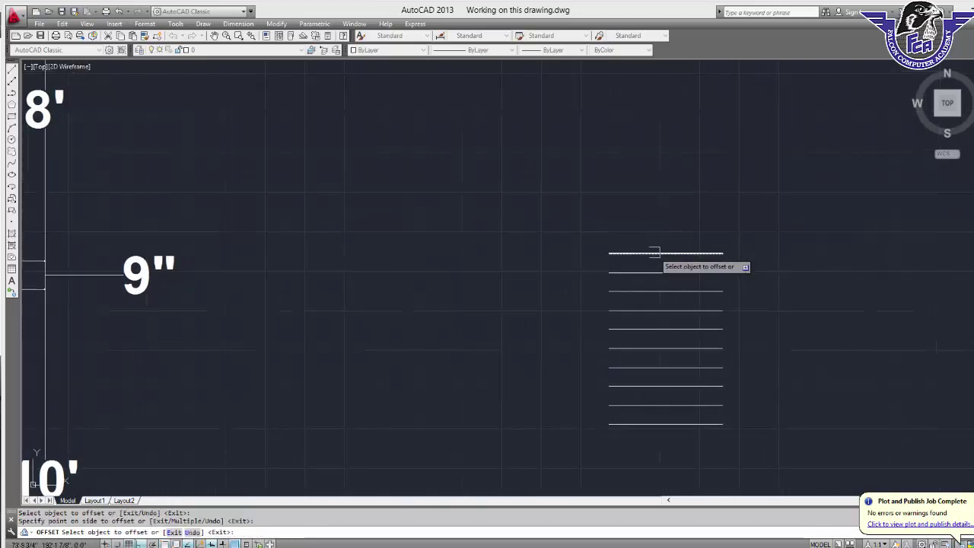
left_click(643, 217)
left_click(651, 235)
left_click(641, 200)
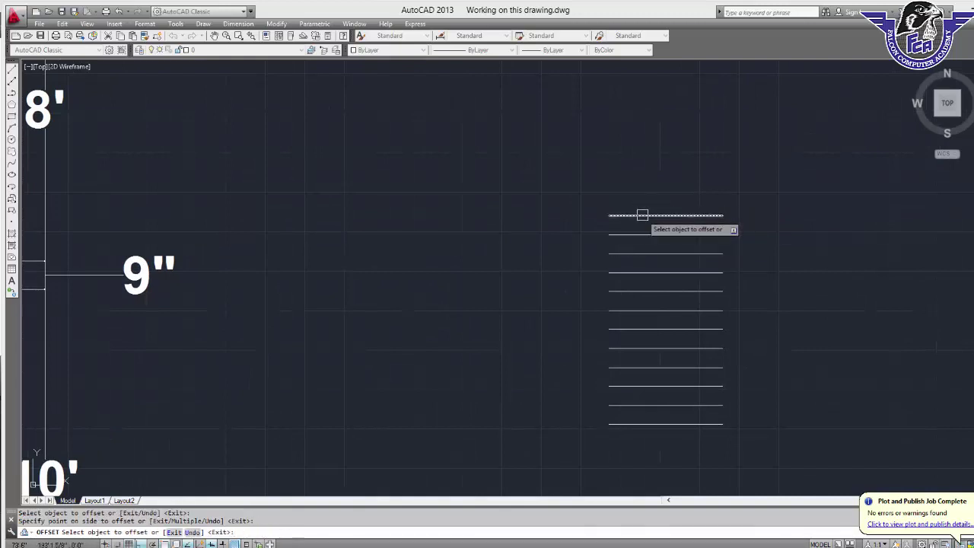
left_click(641, 199)
left_click(643, 190)
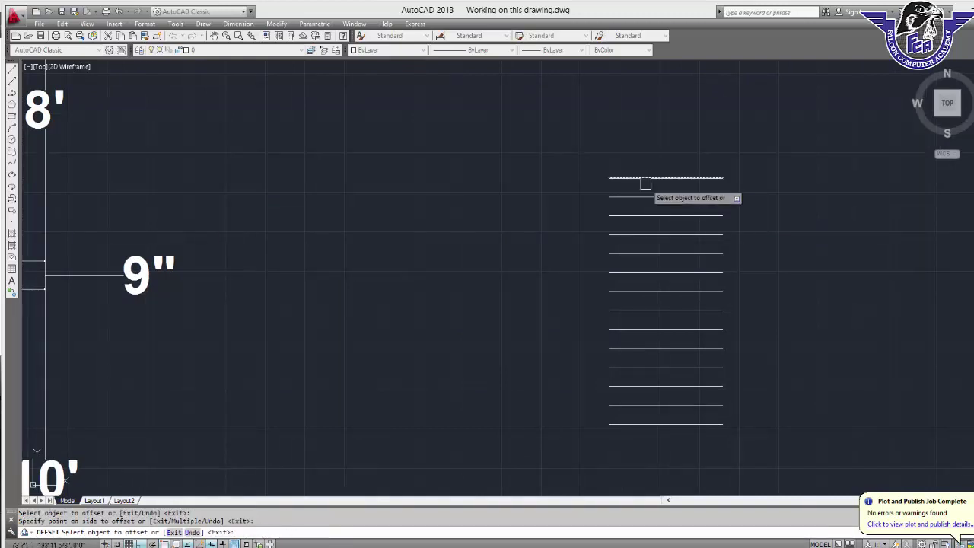
left_click(643, 174)
key("Escape")
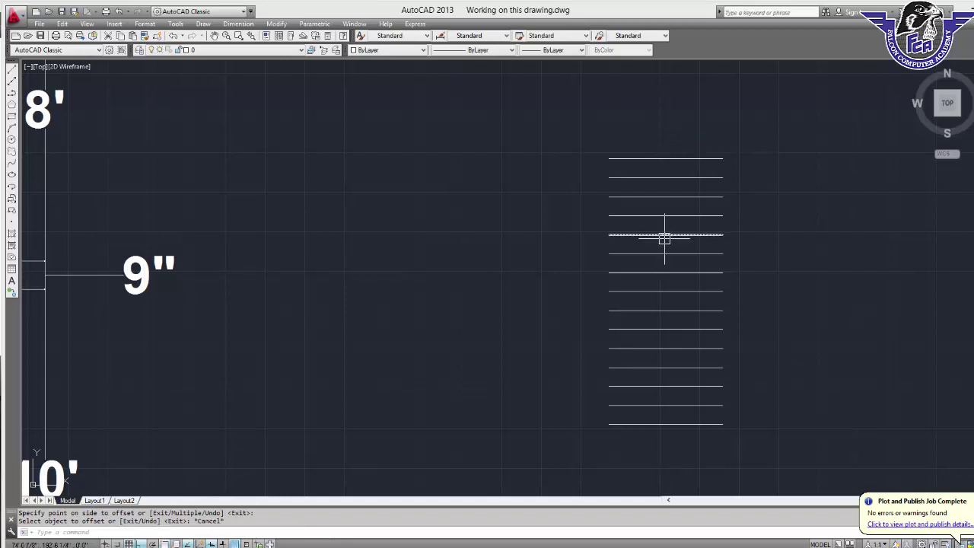
Draw a vertical edge line joining the left ends of the top and bottom treads
key("Return")
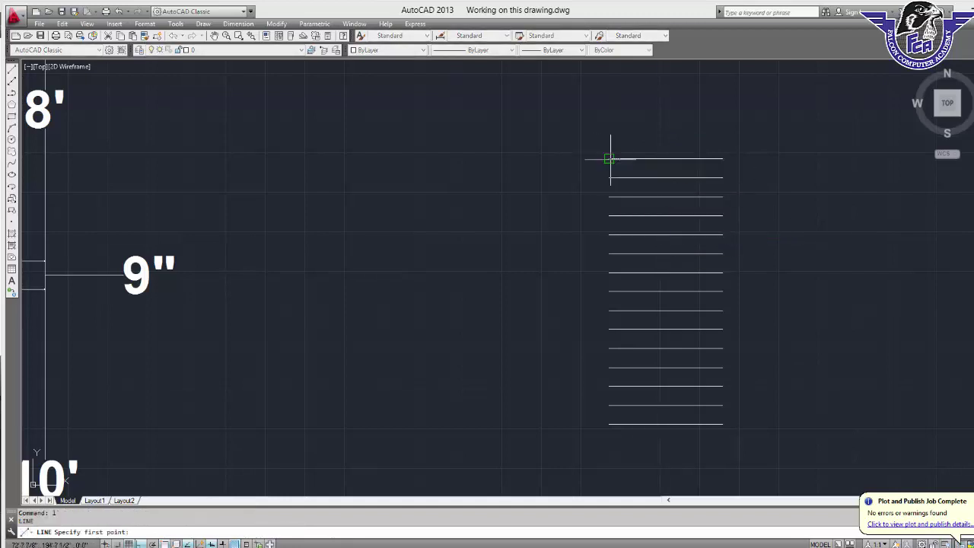
left_click(609, 158)
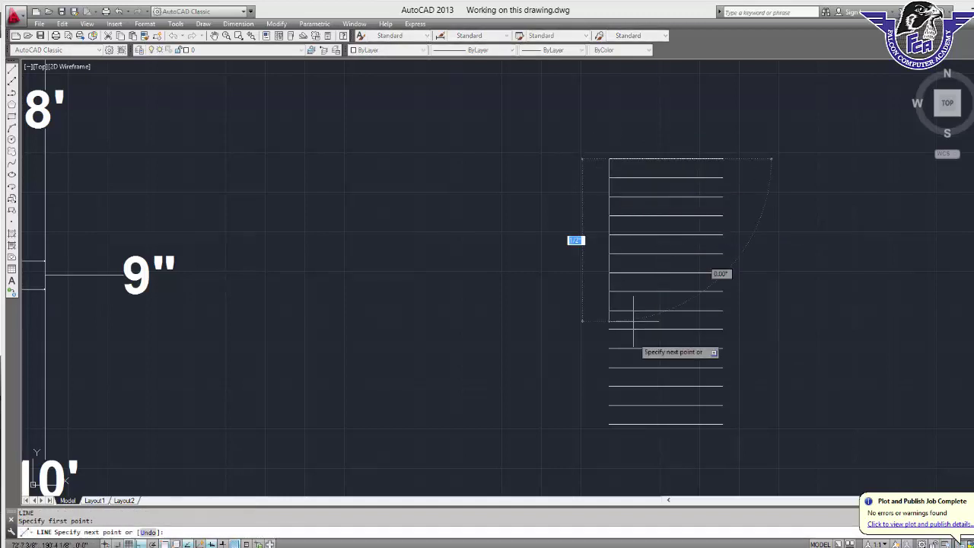
left_click(608, 424)
key("Return")
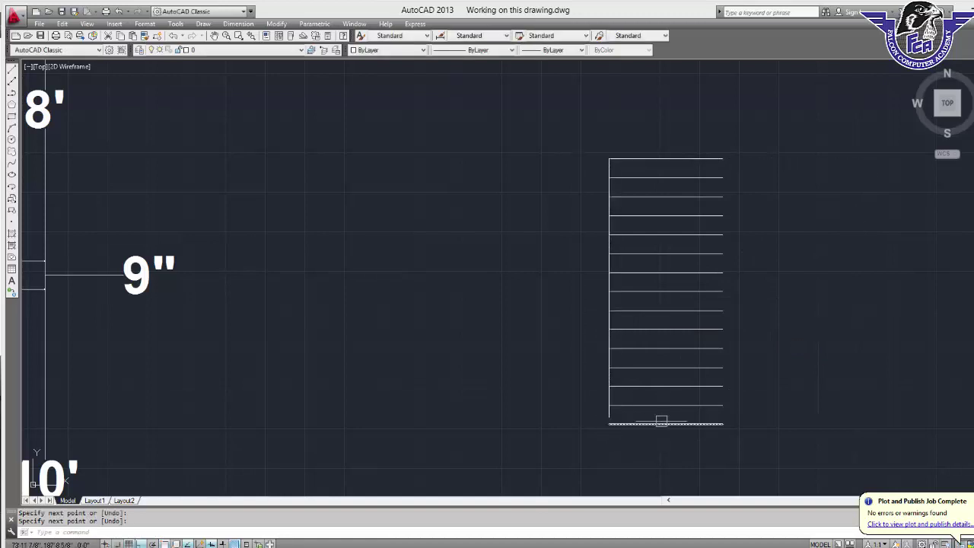
type("ex")
key("Return")
key("Return")
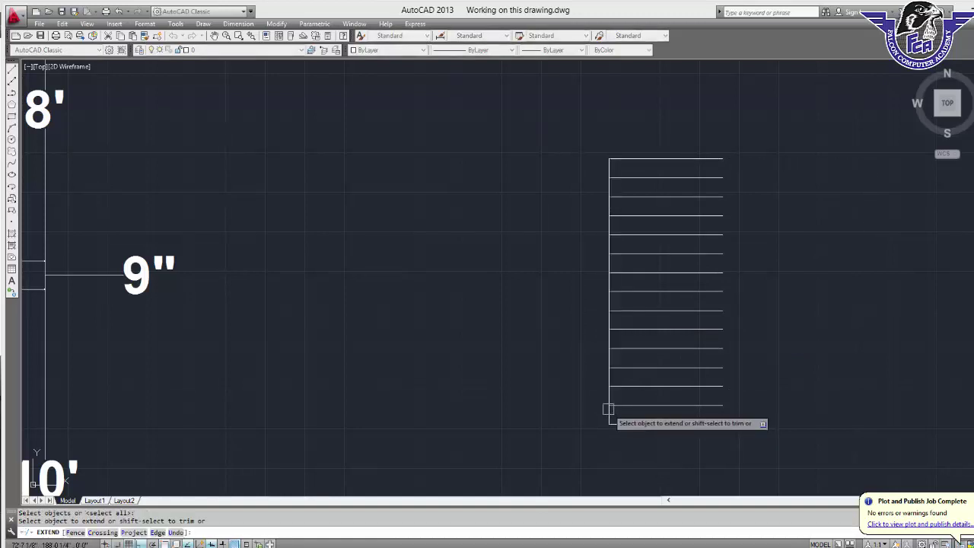
key("Escape")
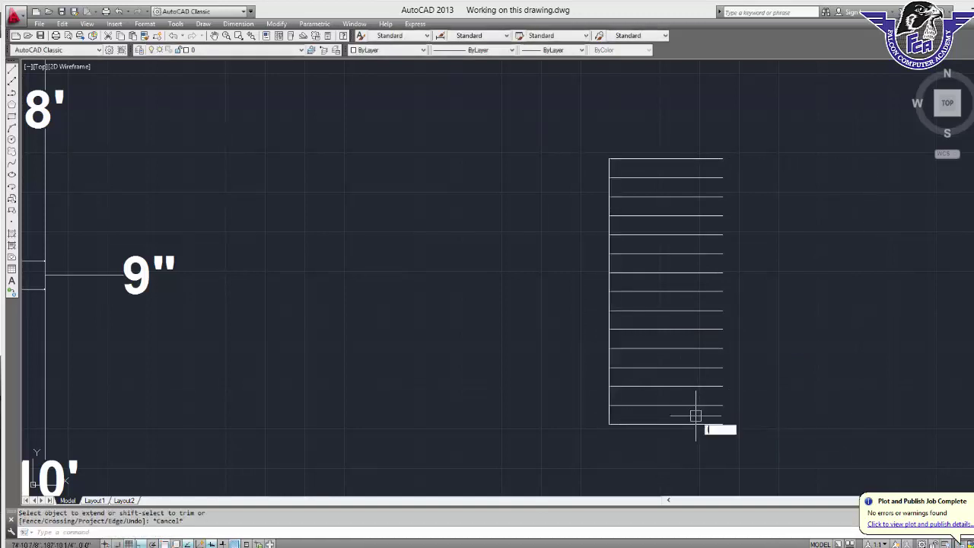
Start the right edge line at the bottom tread's right end
type("l")
key("Return")
left_click(722, 424)
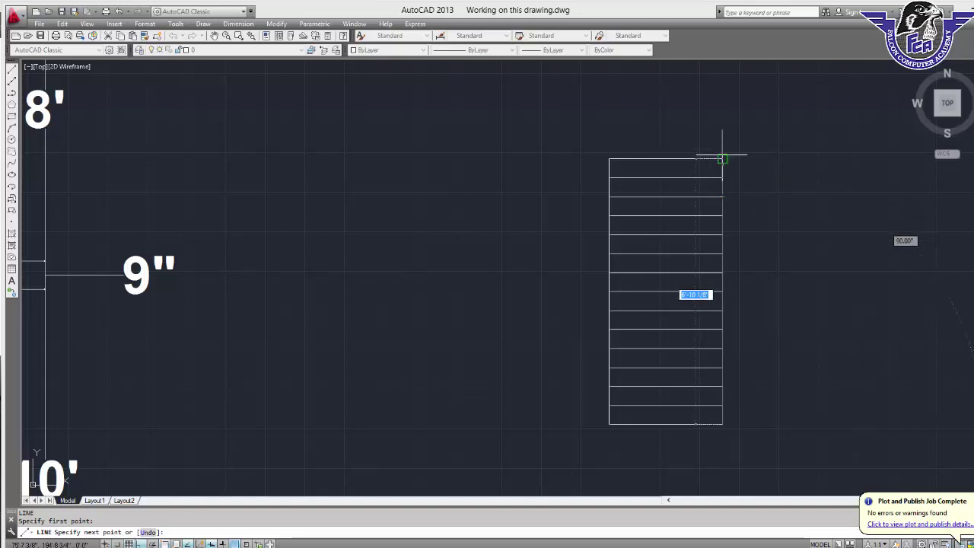
Finish the right edge line at the top tread's right end
left_click(722, 158)
key("Return")
scroll(752, 236, "down", 4)
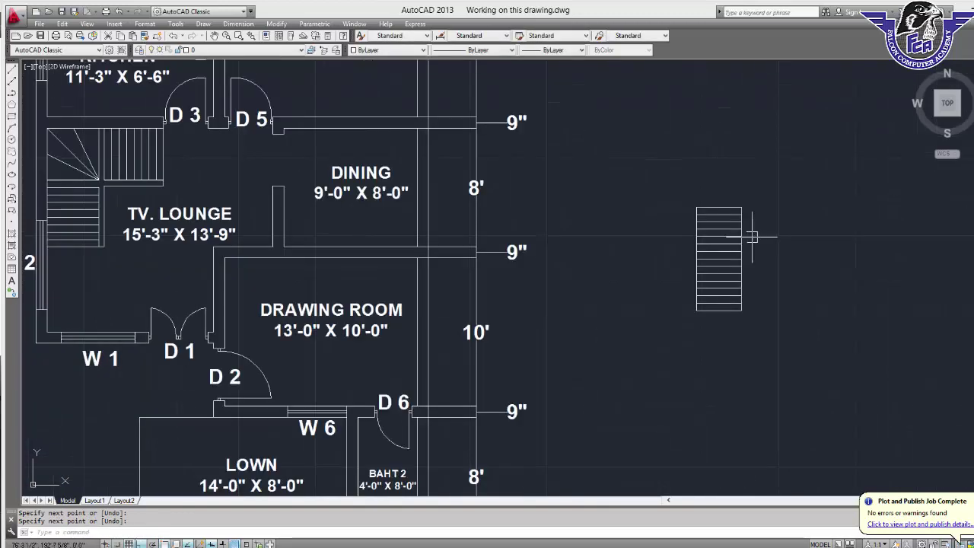
scroll(722, 207, "up", 2)
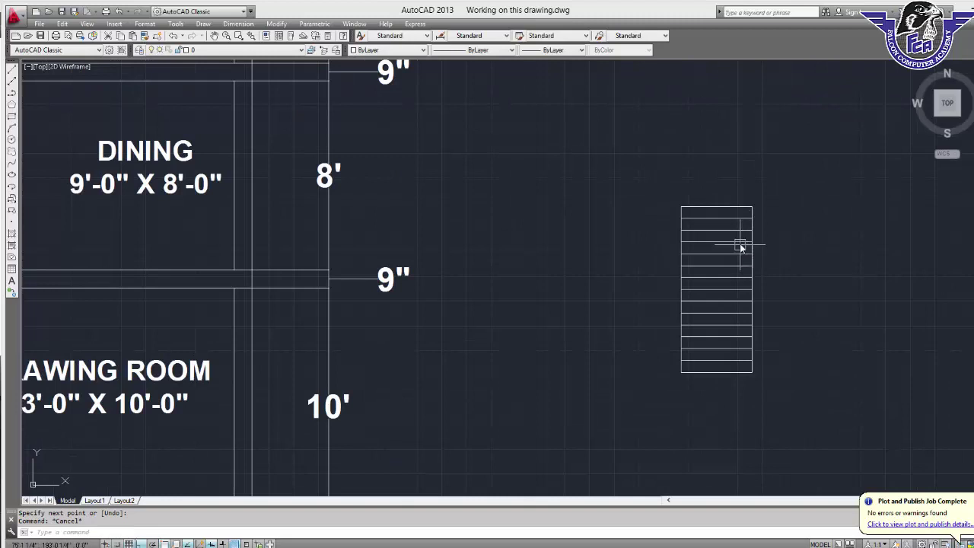
Offset both staircase edges outward by 4.5 to create the side rails
type("o")
key("Return")
type("4.5")
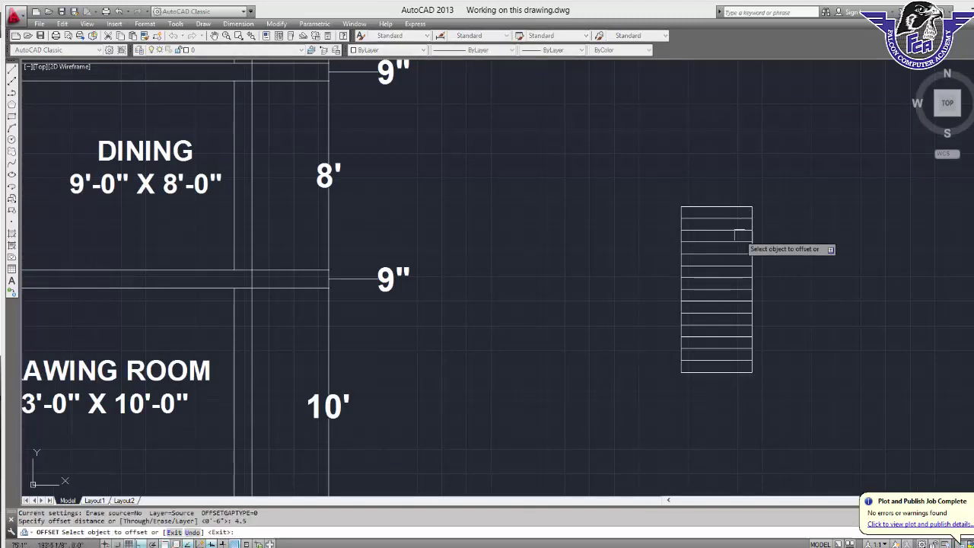
key("Return")
scroll(750, 237, "up", 4)
left_click(752, 229)
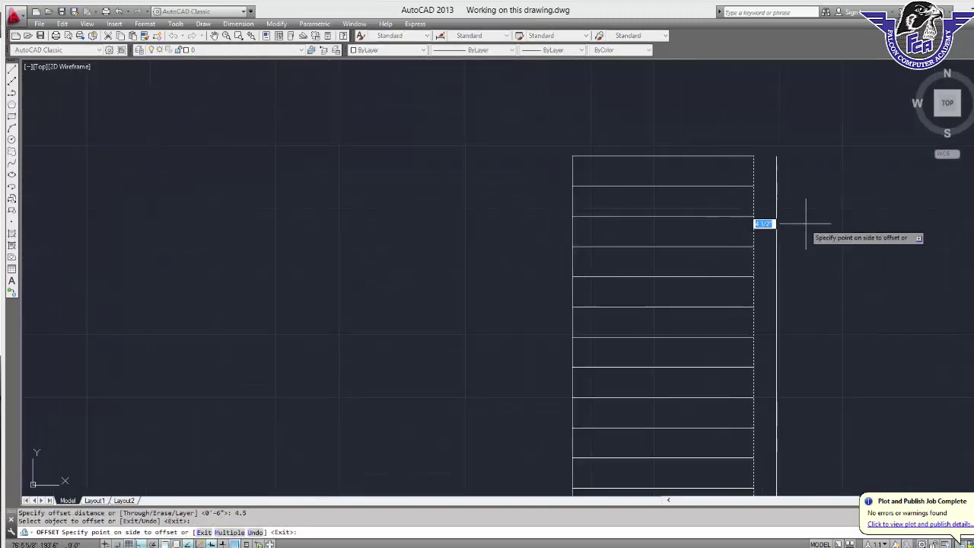
left_click(812, 220)
left_click(572, 234)
left_click(551, 235)
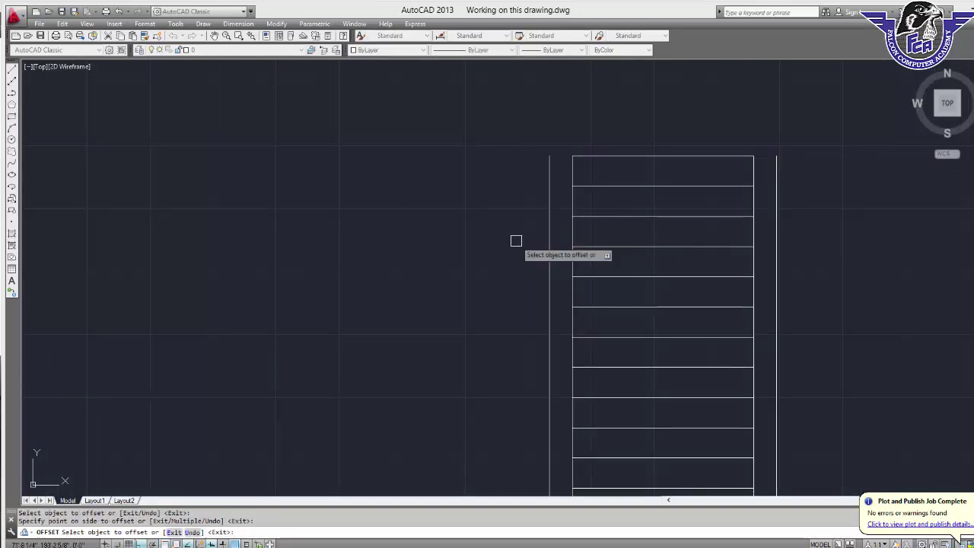
key("Escape")
Start EXTEND toward the rails, then cancel it
type("e")
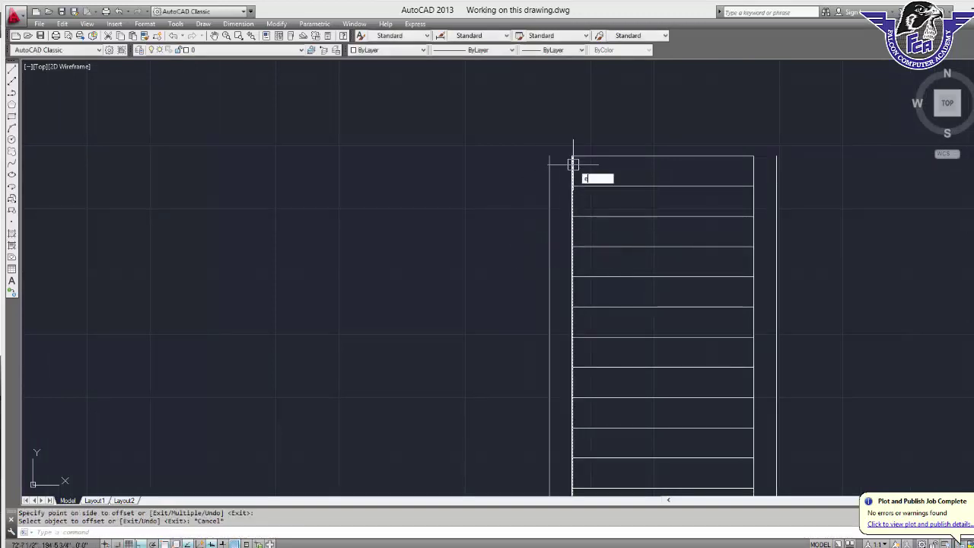
type("x")
key("Return")
key("Return")
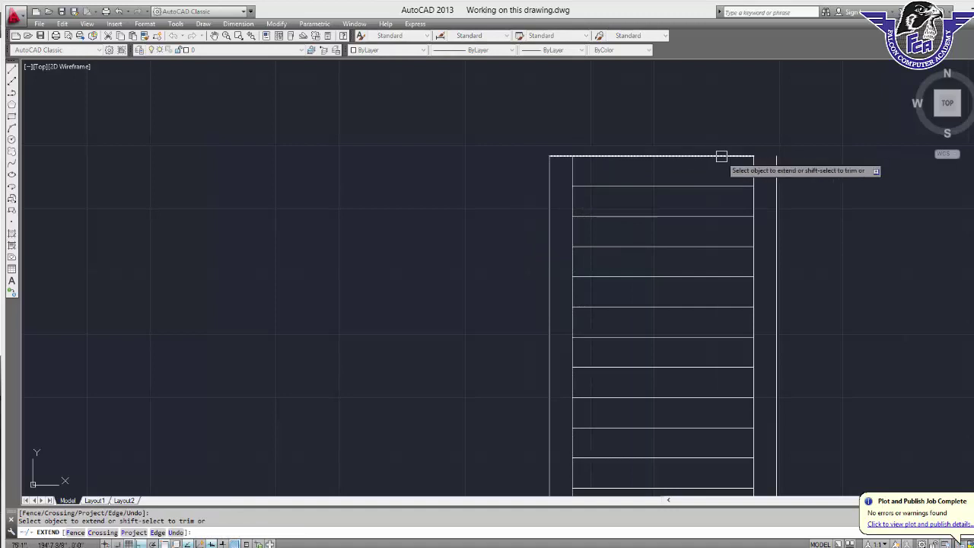
scroll(722, 328, "down", 2)
scroll(722, 331, "down", 2)
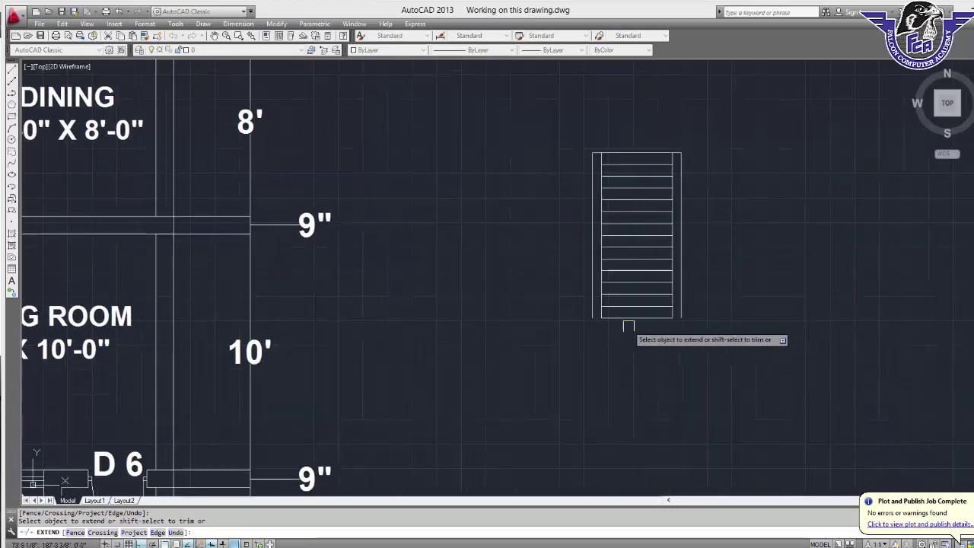
scroll(659, 312, "down", 3)
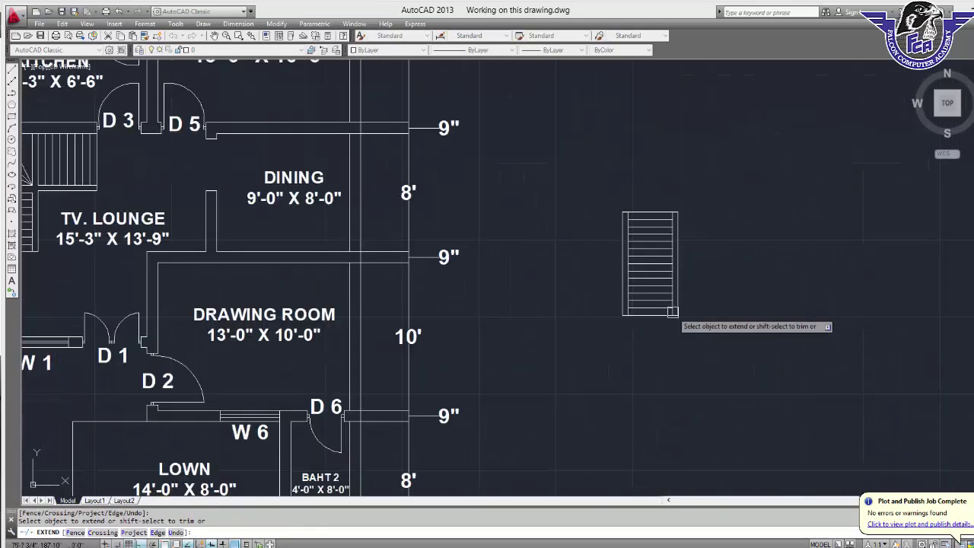
scroll(659, 312, "down", 2)
key("Escape")
scroll(619, 294, "up", 2)
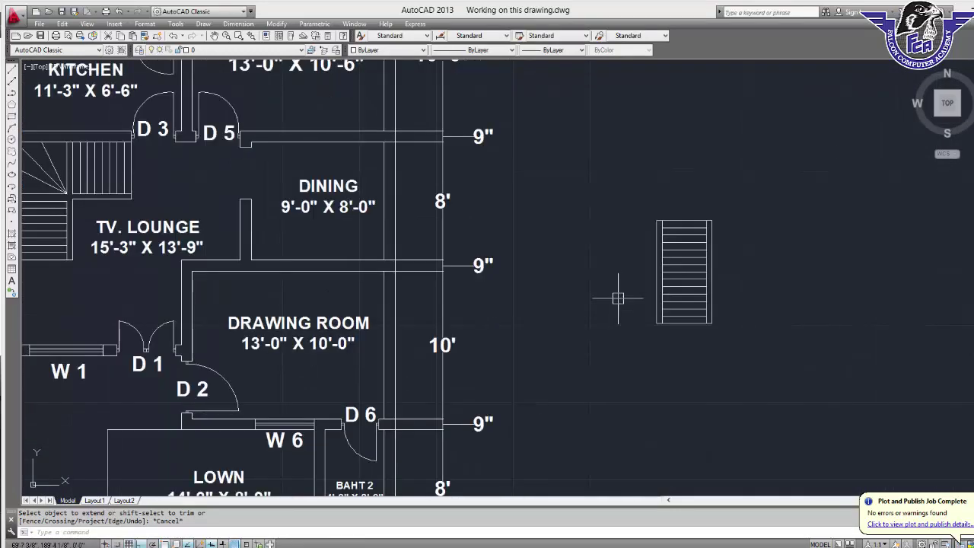
scroll(619, 293, "down", 3)
scroll(622, 300, "down", 2)
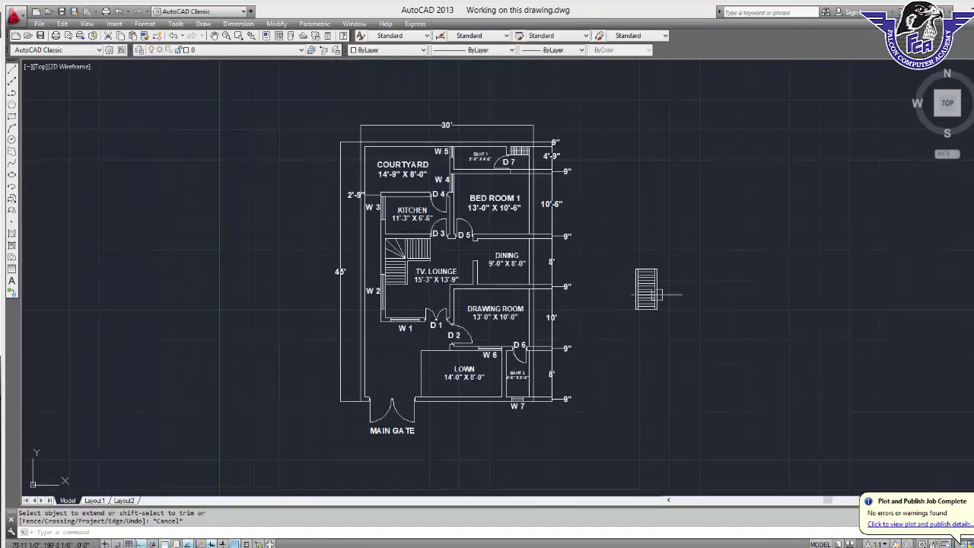